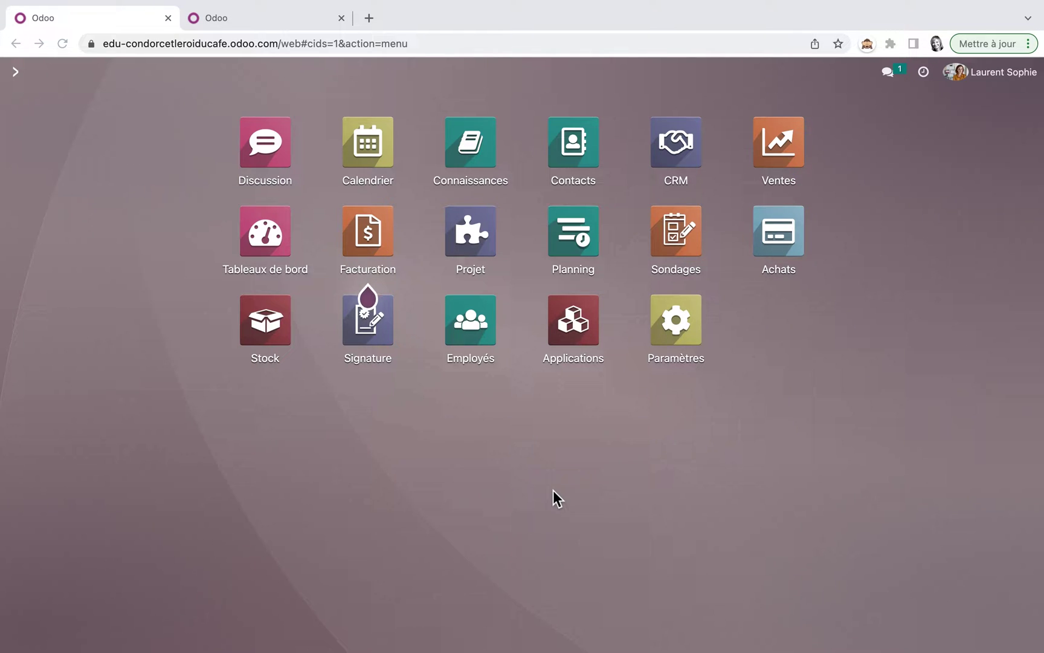
# Enable the "Conventions d'achat" option for purchases in the settings, save, and return to the app overview
pyautogui.click(686, 315)
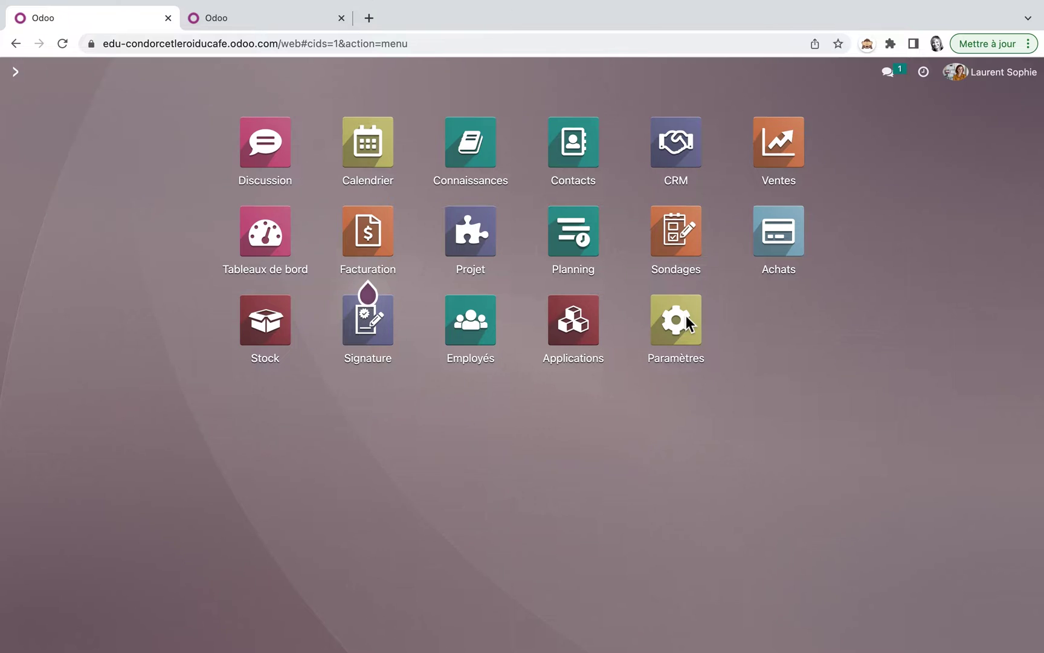
pyautogui.click(679, 323)
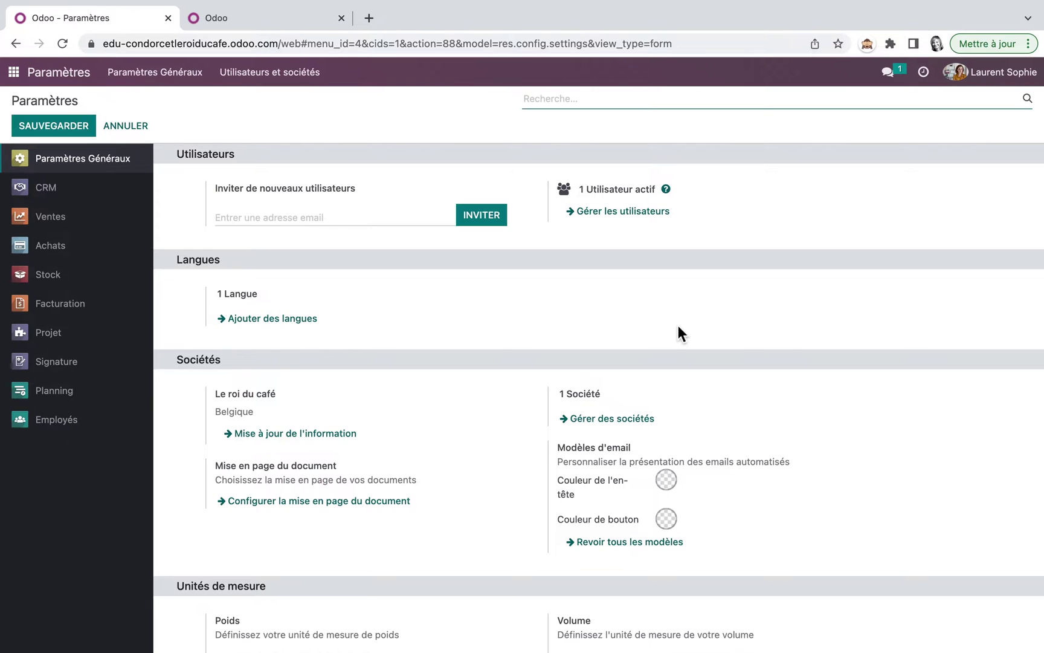
pyautogui.write('con')
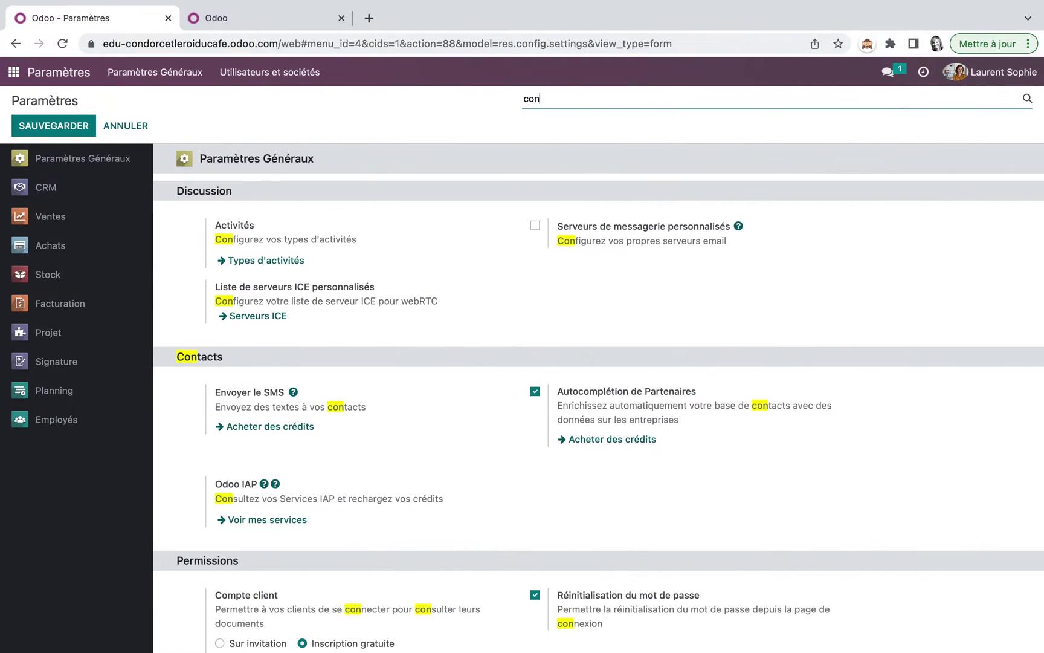
pyautogui.write('ven')
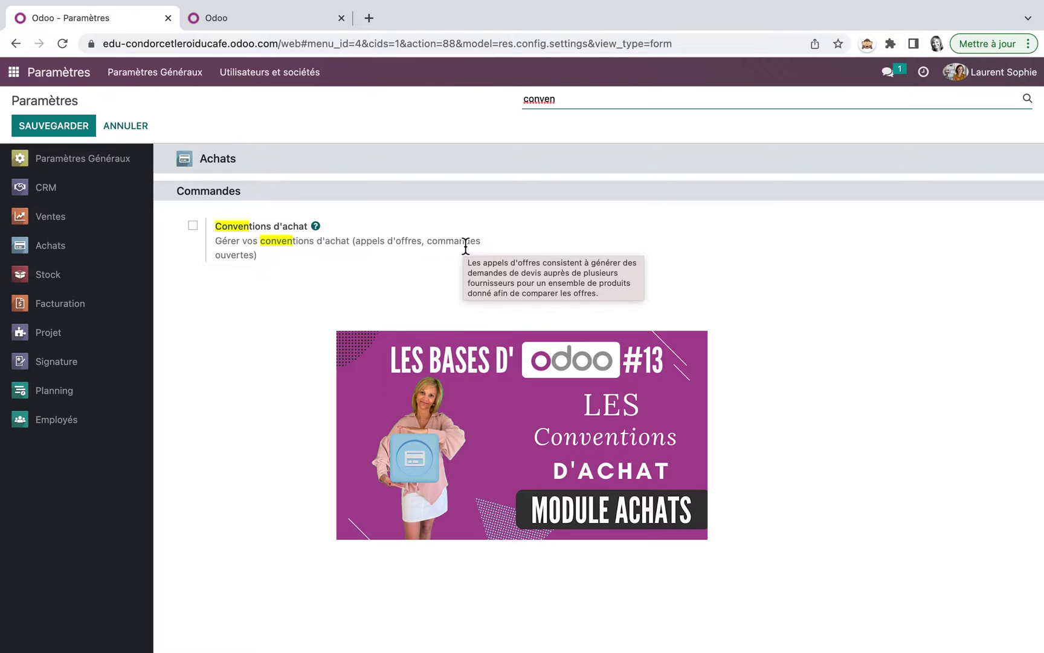
pyautogui.click(193, 226)
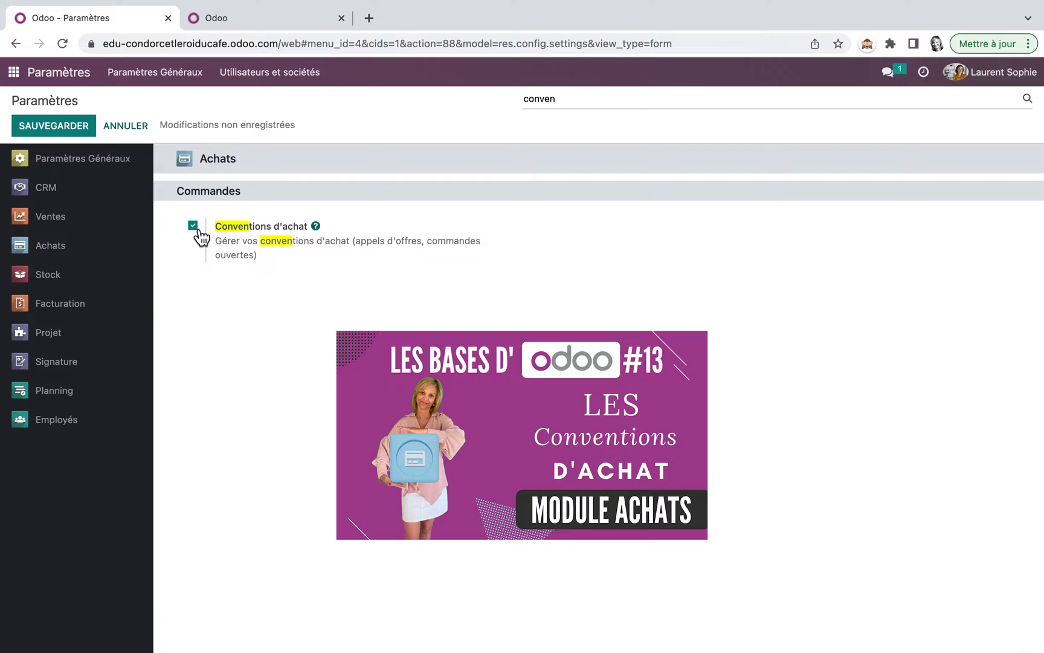
pyautogui.click(67, 124)
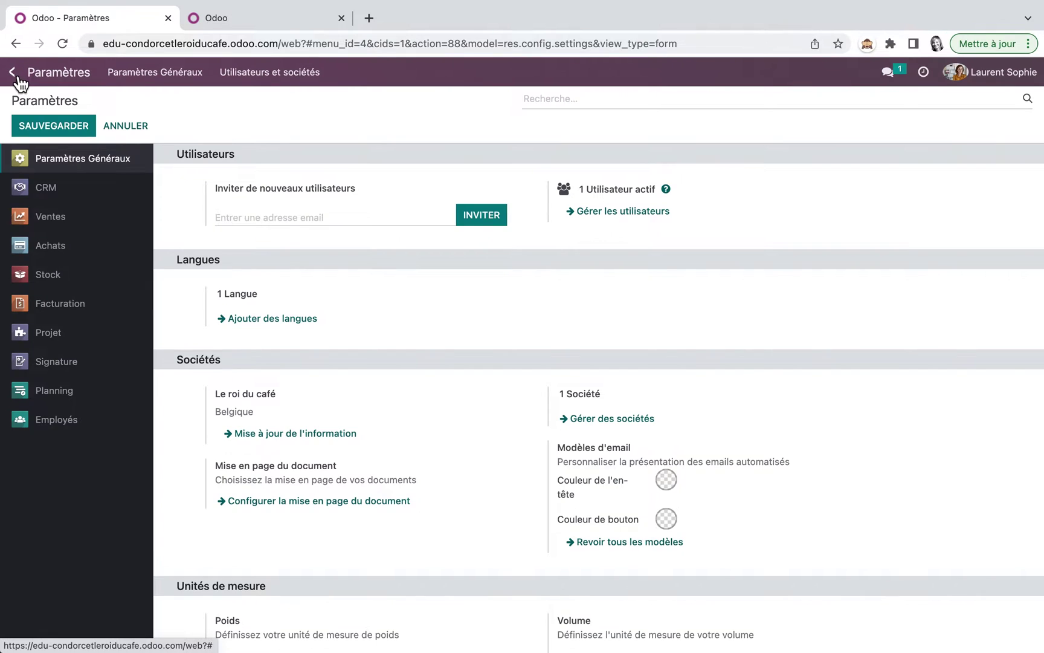
pyautogui.click(16, 74)
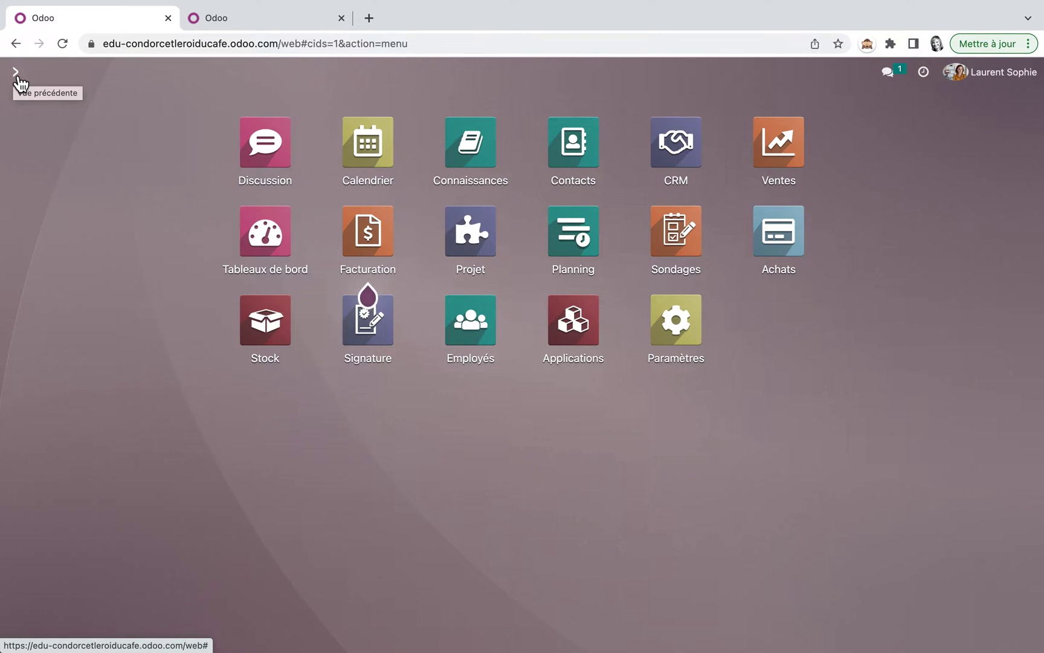
# In the other Odoo database, examine the existing call for tenders TE00001 among the purchase agreements in Achats
pyautogui.click(291, 17)
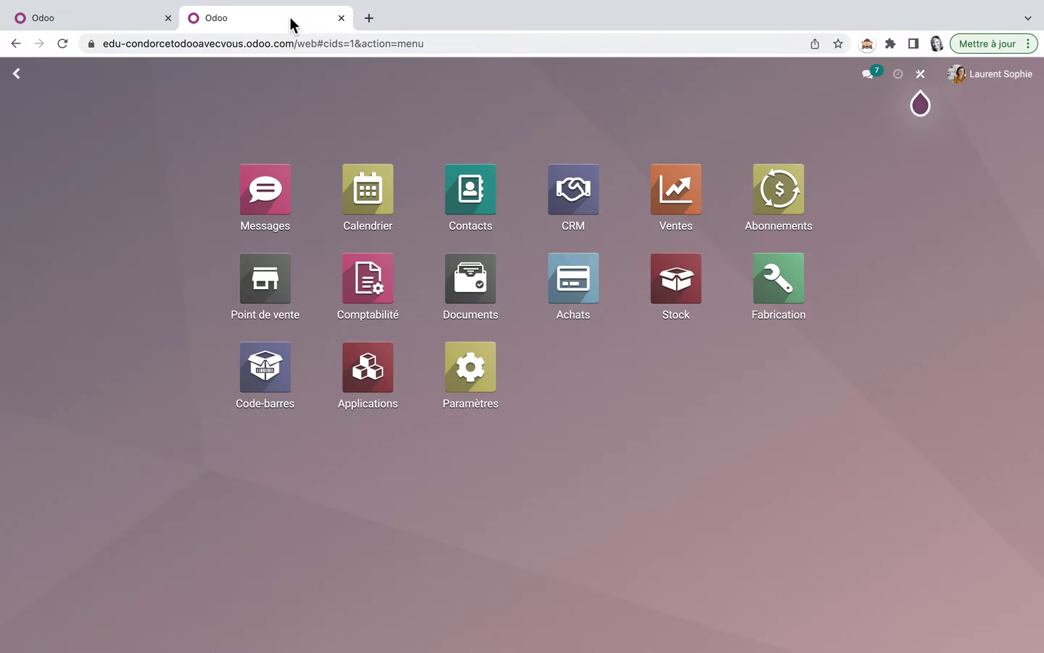
pyautogui.click(583, 284)
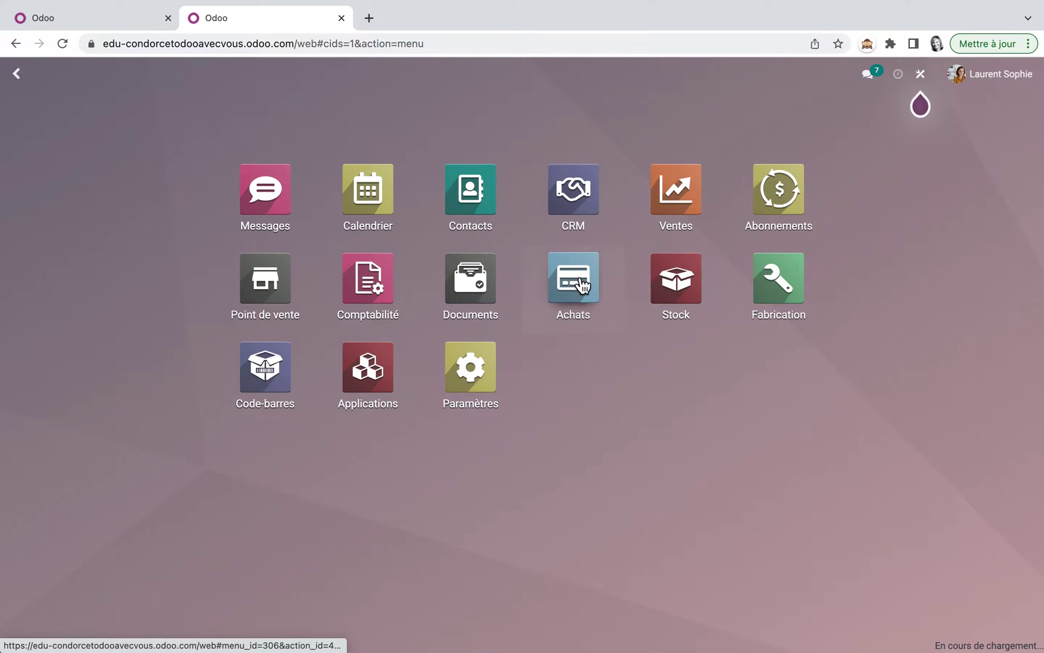
pyautogui.click(149, 85)
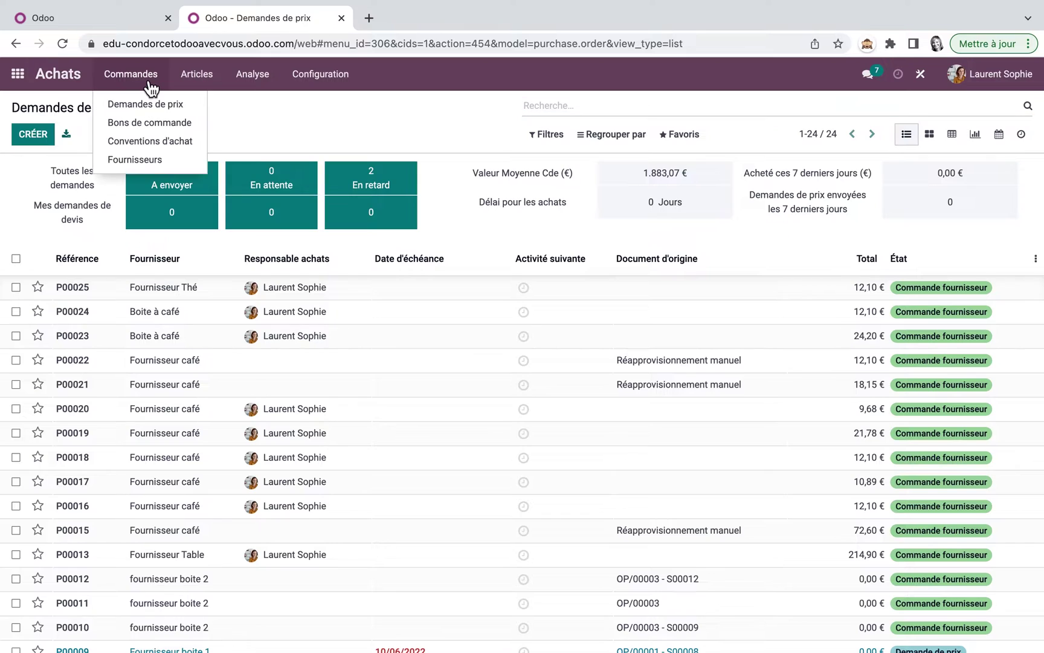
pyautogui.click(166, 140)
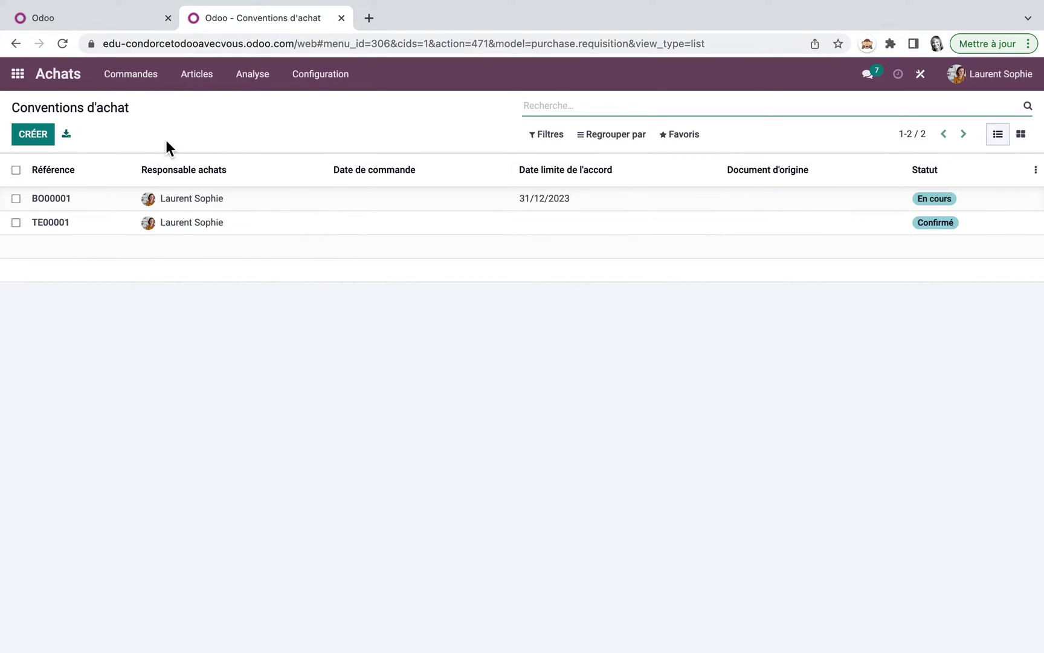
pyautogui.click(68, 225)
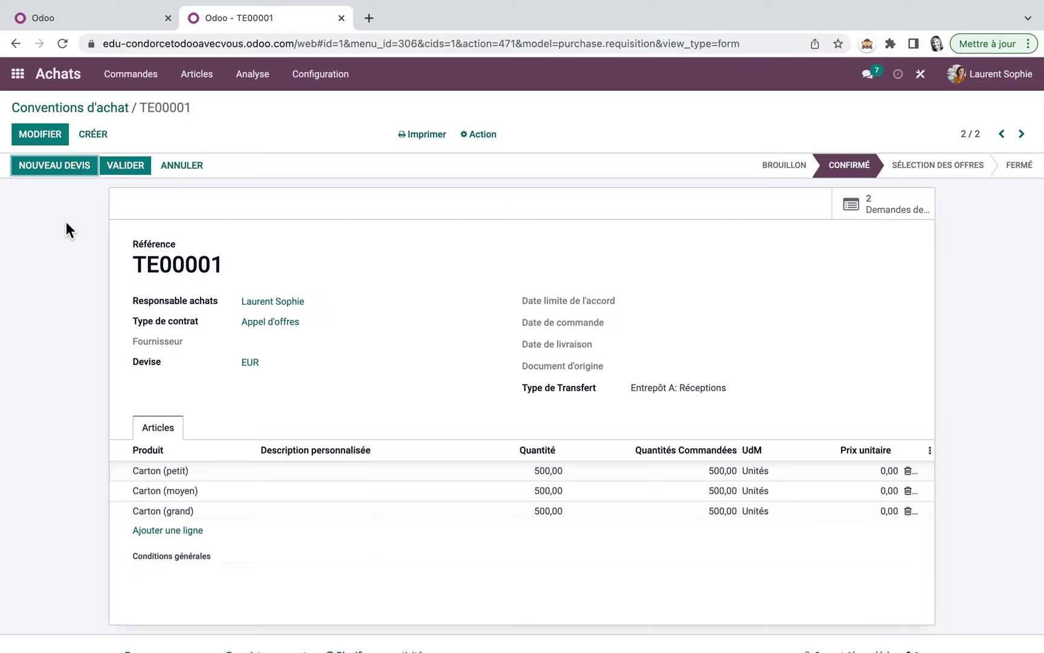
# Back in the first database, start a new request for quotation in Achats and add the product "Tasse Odoo avec vous"
pyautogui.click(110, 12)
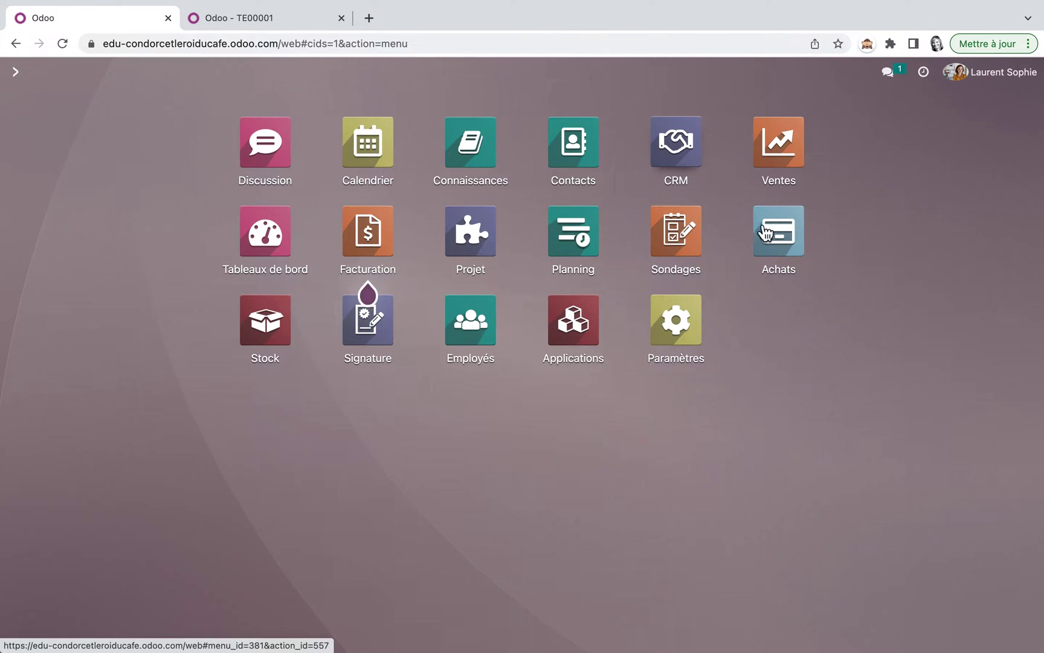
pyautogui.click(791, 244)
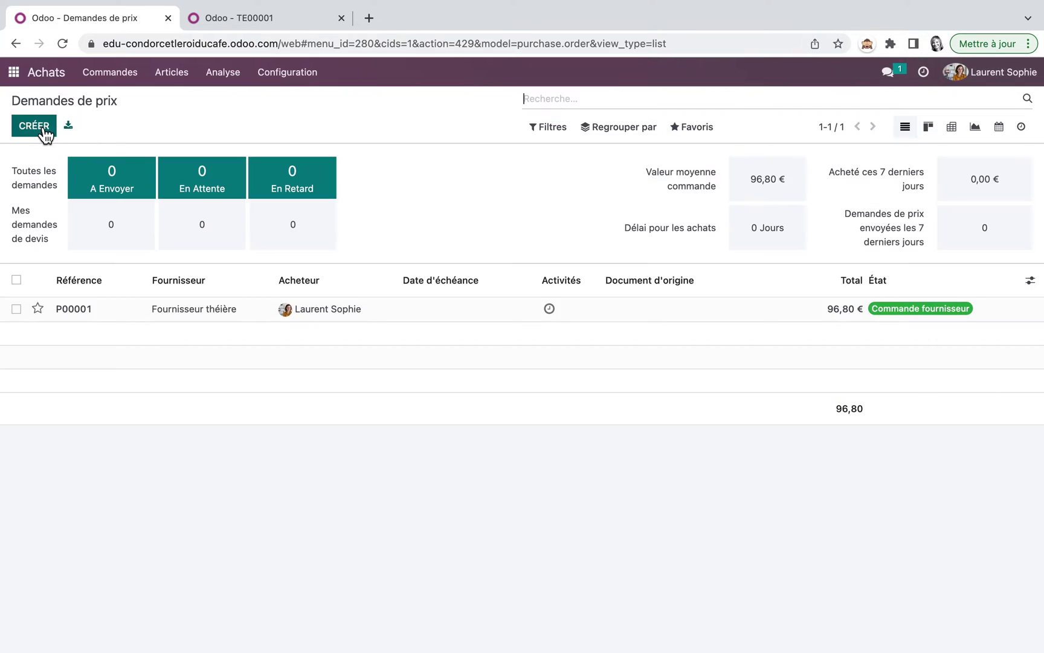
pyautogui.click(34, 126)
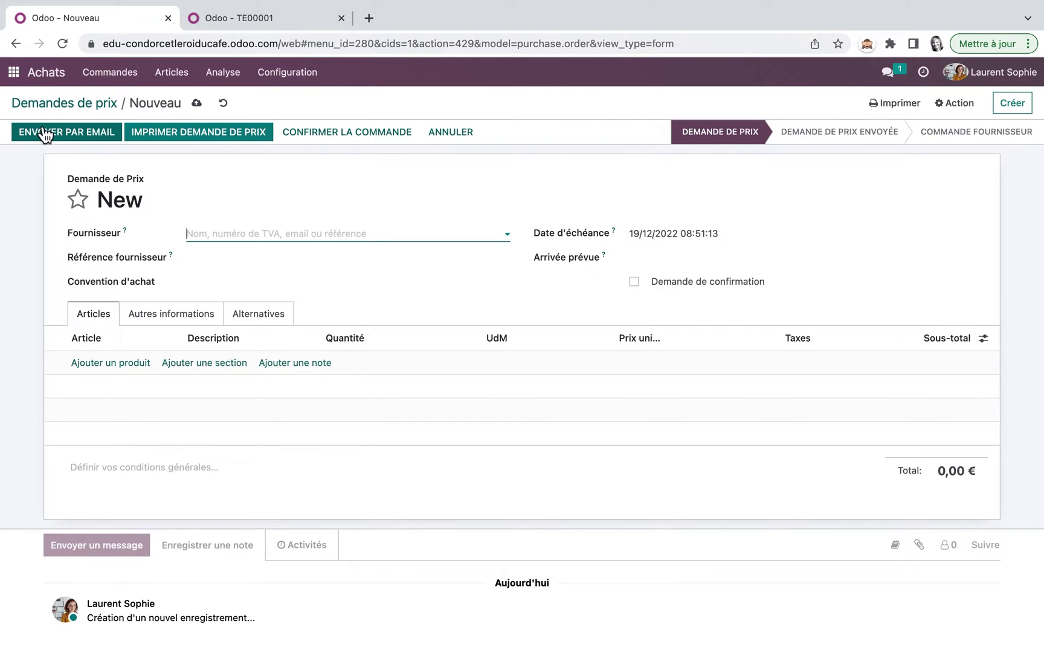
pyautogui.click(273, 316)
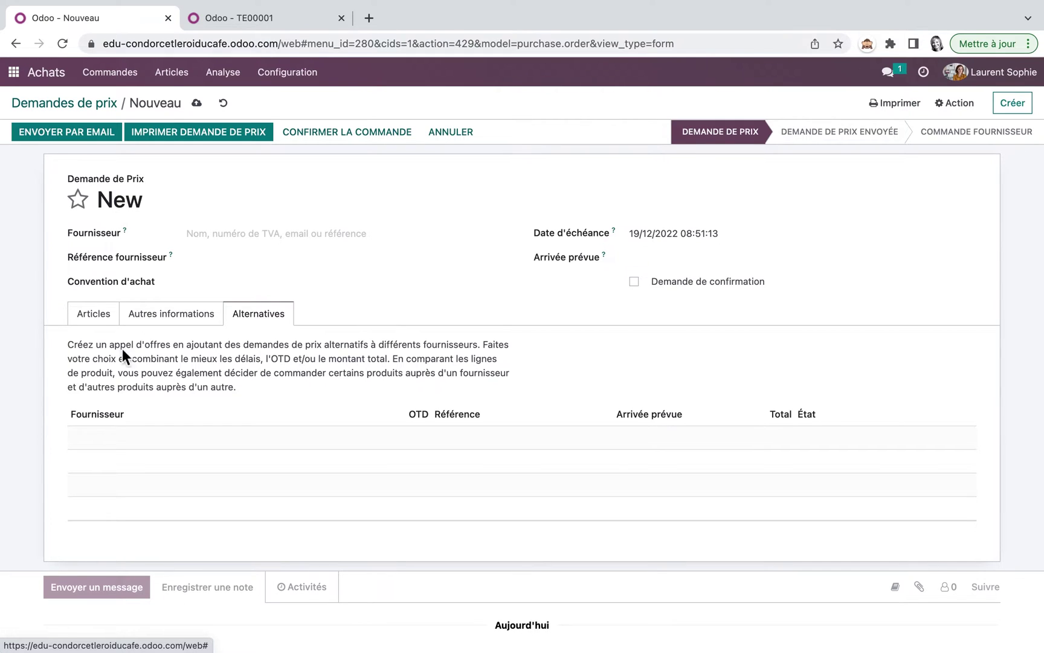
pyautogui.click(100, 318)
pyautogui.click(112, 362)
pyautogui.write('tasse')
pyautogui.click(127, 386)
# Set the supplier of the new request for quotation to "Fournisseur 1"
pyautogui.click(286, 233)
pyautogui.write('Fournisseur 1')
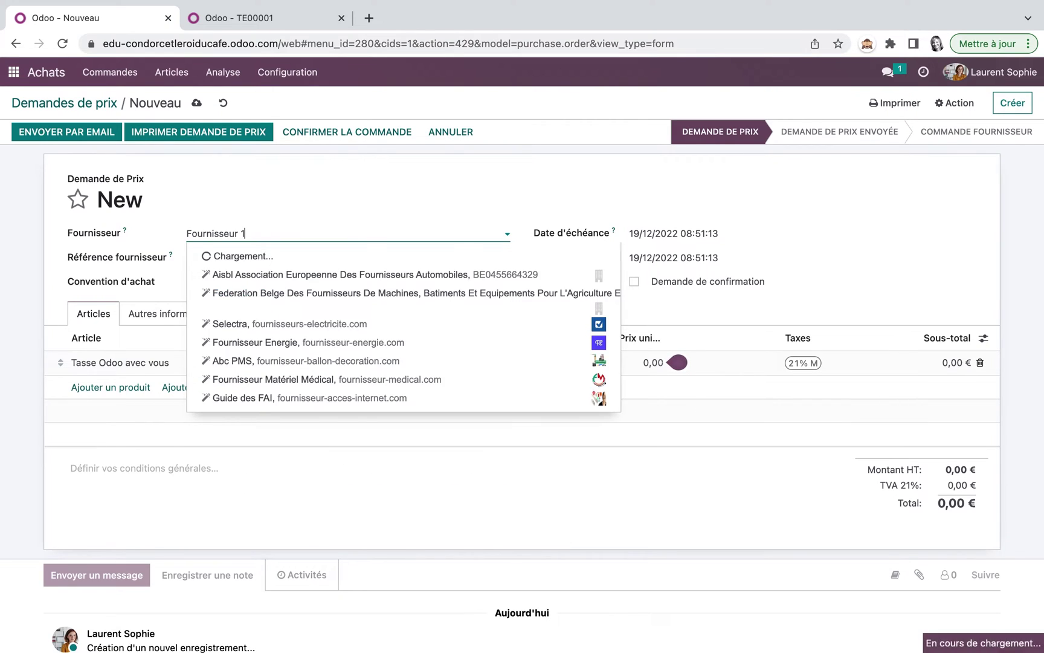
pyautogui.click(299, 257)
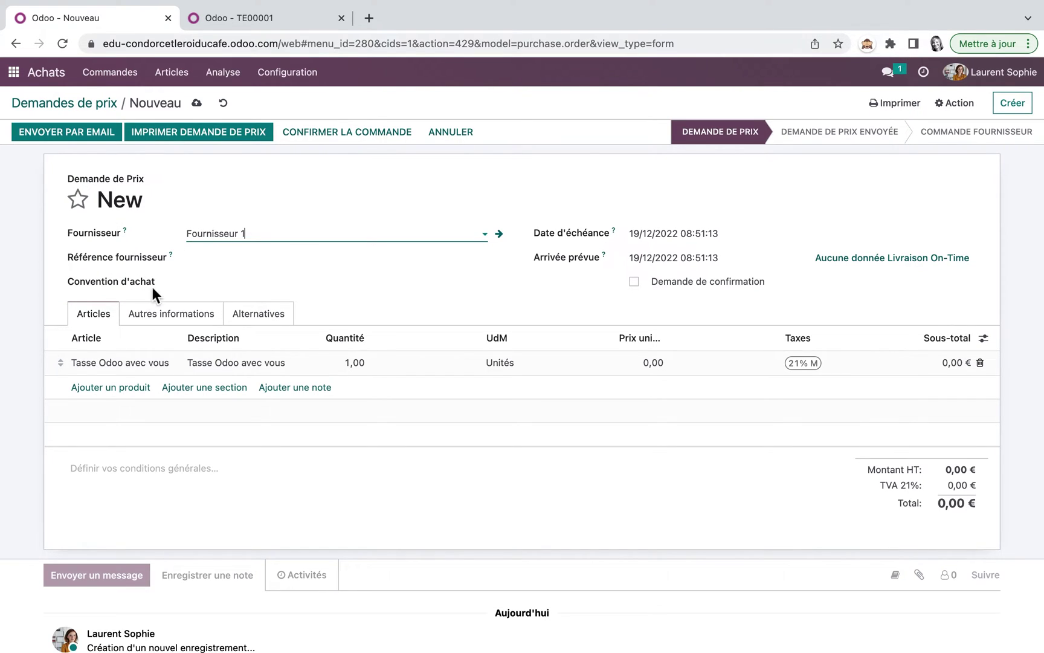
pyautogui.click(126, 74)
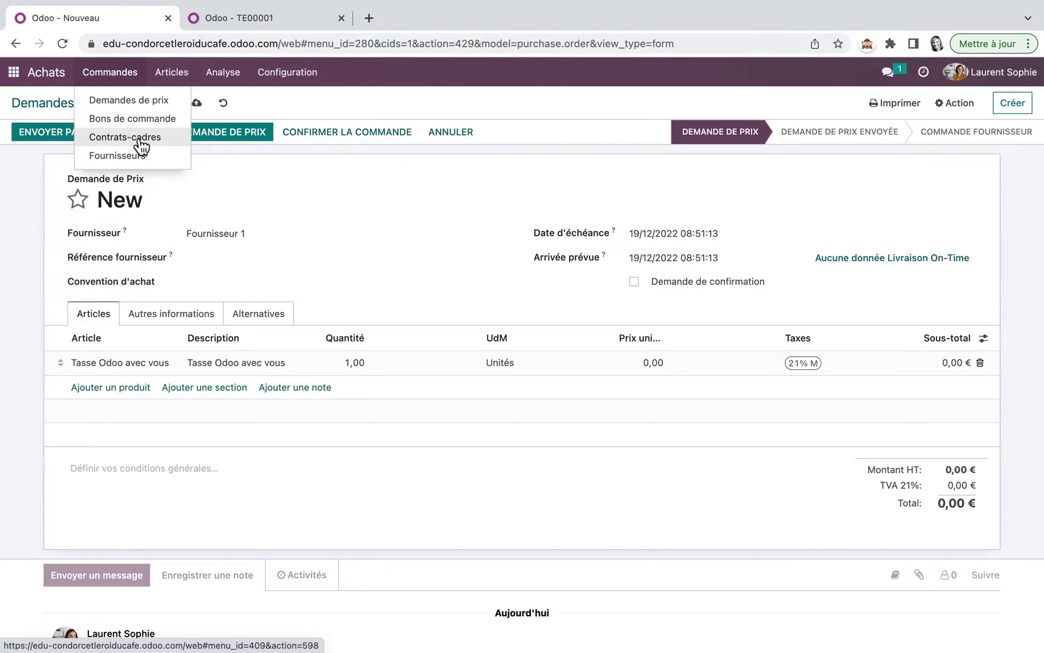
pyautogui.click(254, 201)
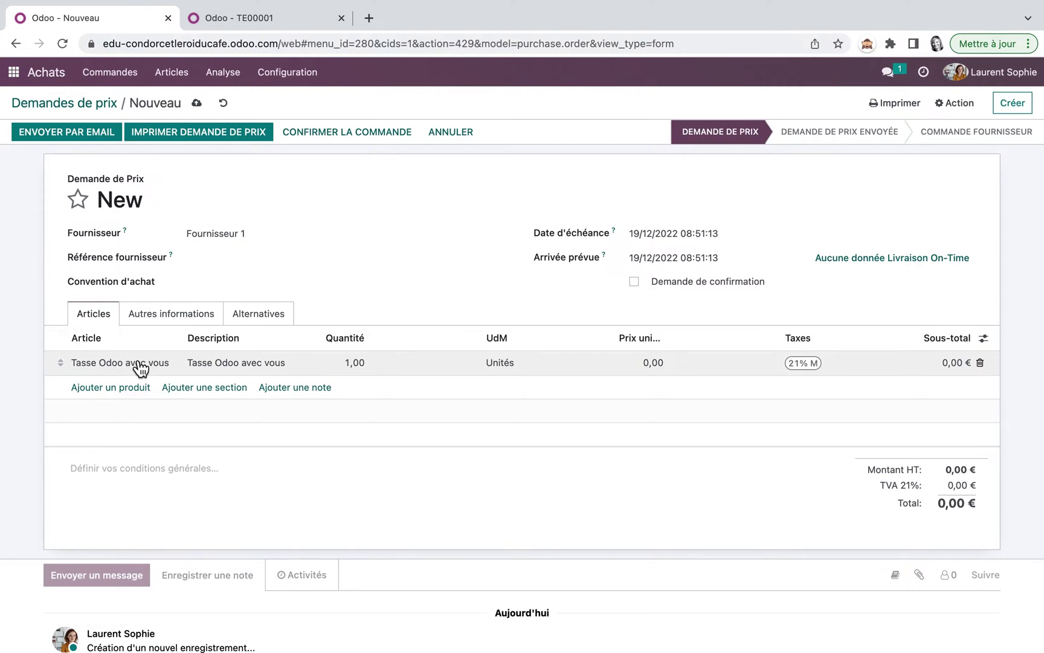
# Save the request for quotation and set the unit price of the "Tasse Odoo avec vous" line to 3
pyautogui.click(197, 104)
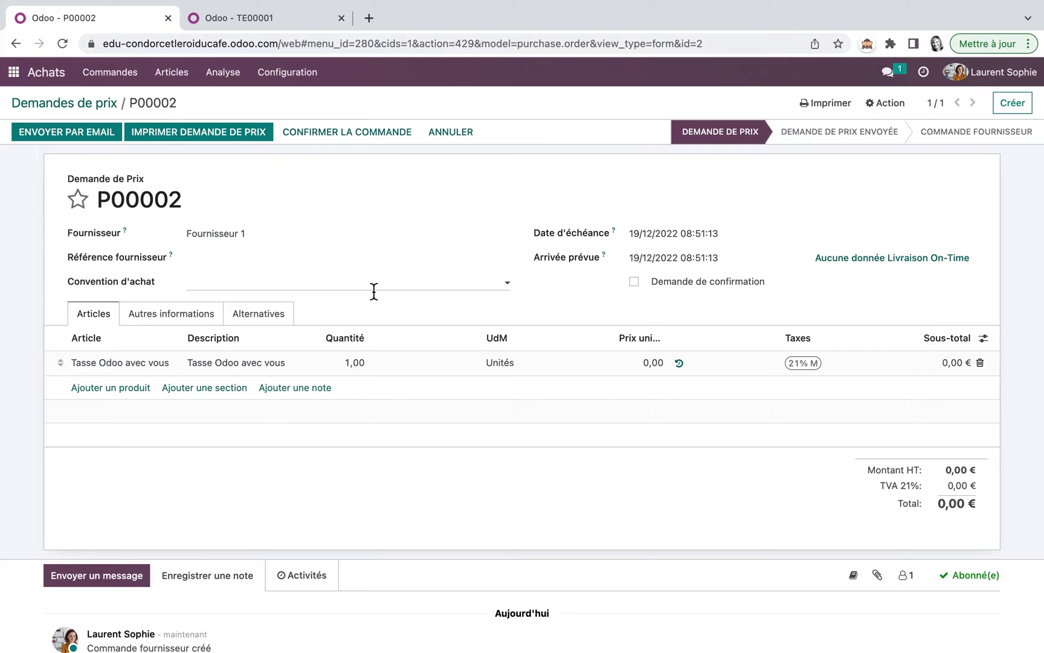
pyautogui.click(654, 364)
pyautogui.write('3')
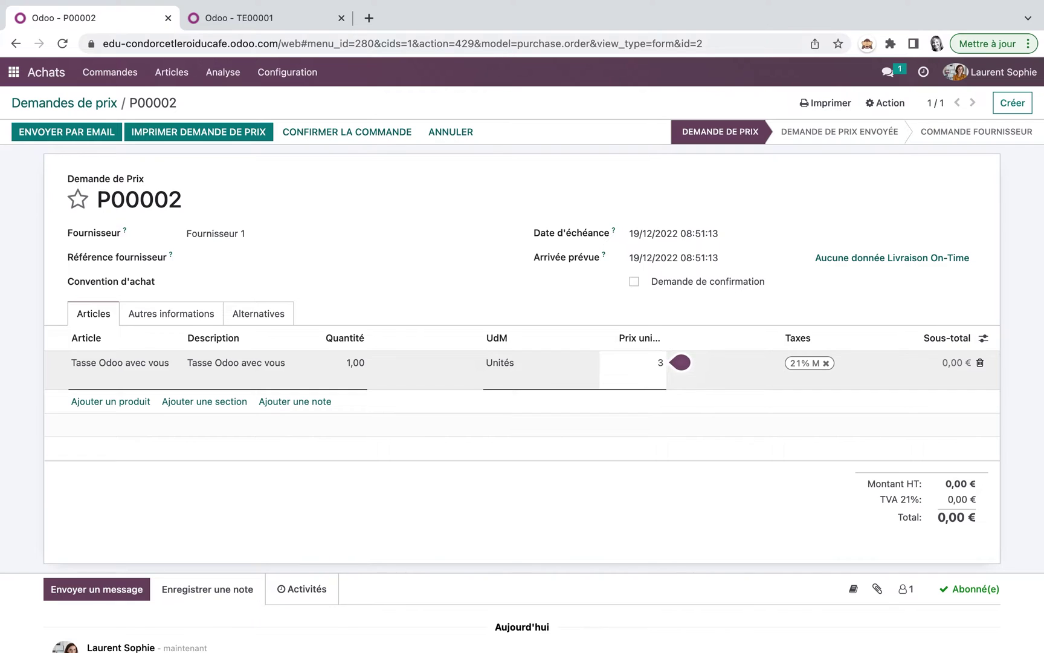
# Create an alternative to this request for the new supplier "Fournisseur 2", with the products copied
pyautogui.click(273, 314)
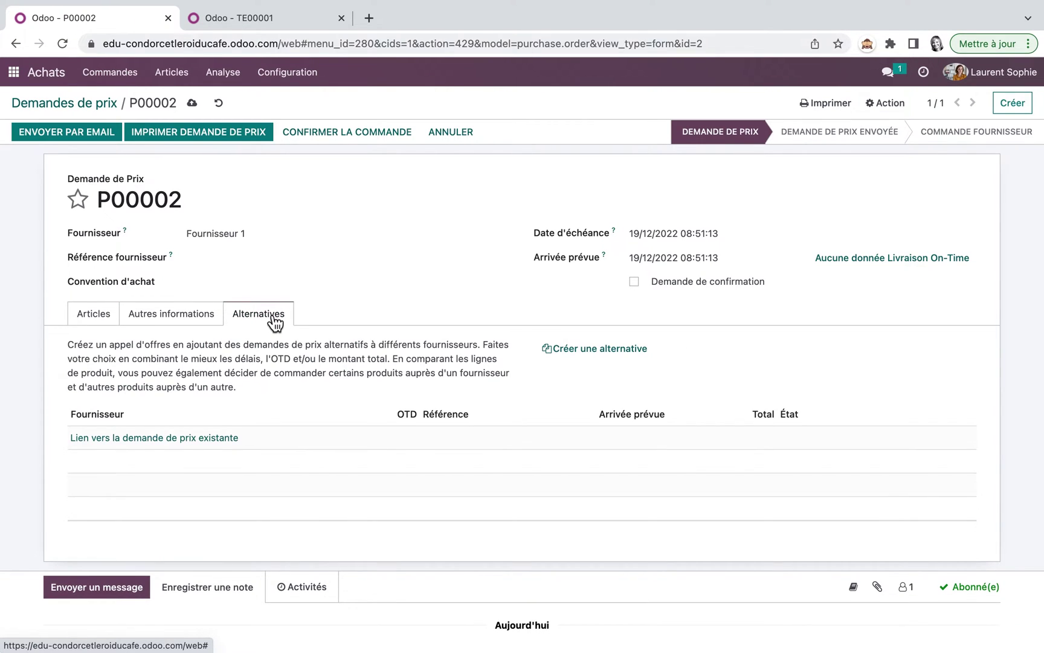
pyautogui.click(617, 350)
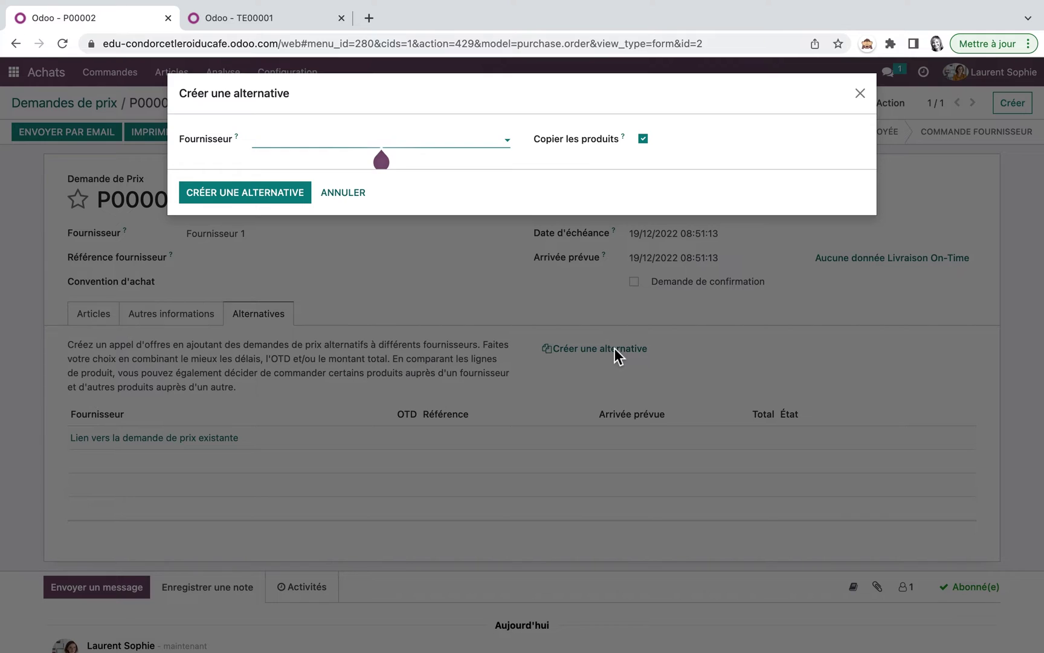
pyautogui.write('Fourniss')
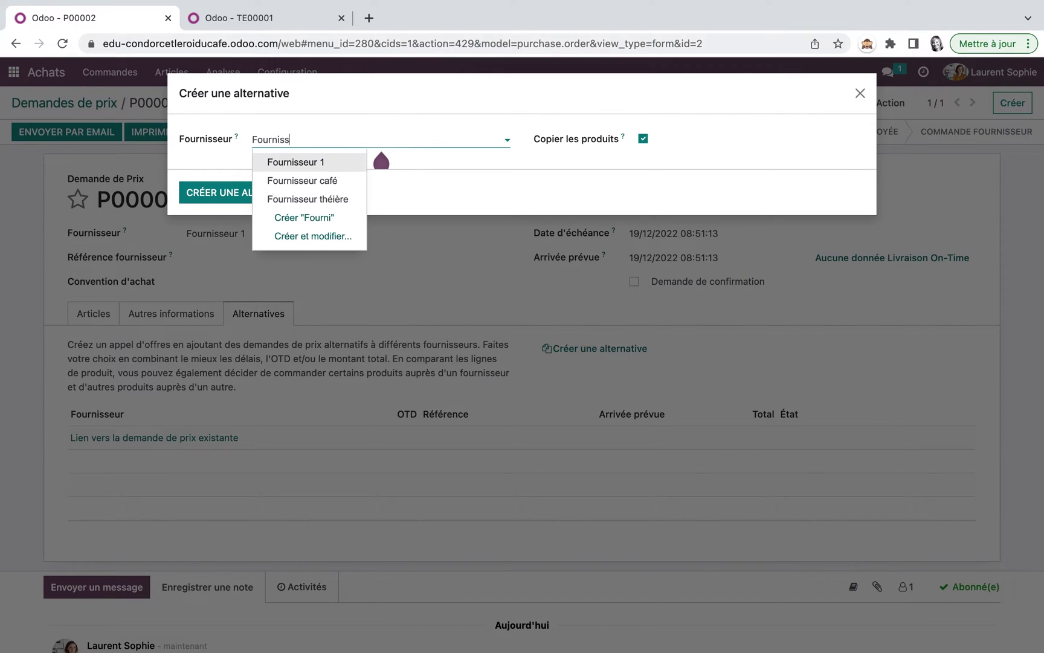
pyautogui.write('eur 2')
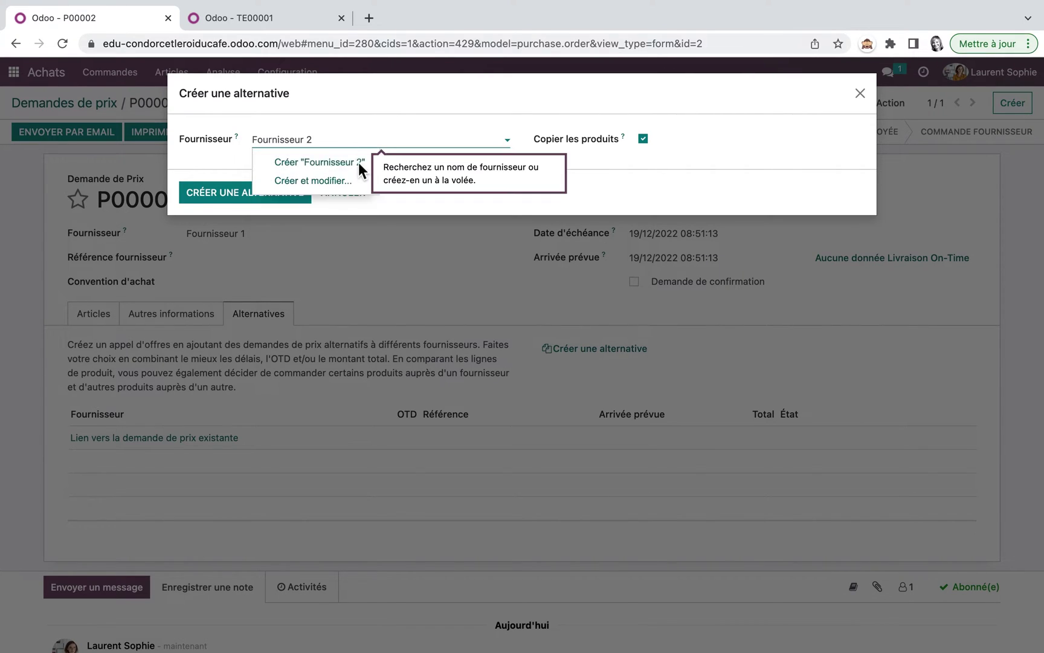
pyautogui.click(358, 163)
pyautogui.click(248, 197)
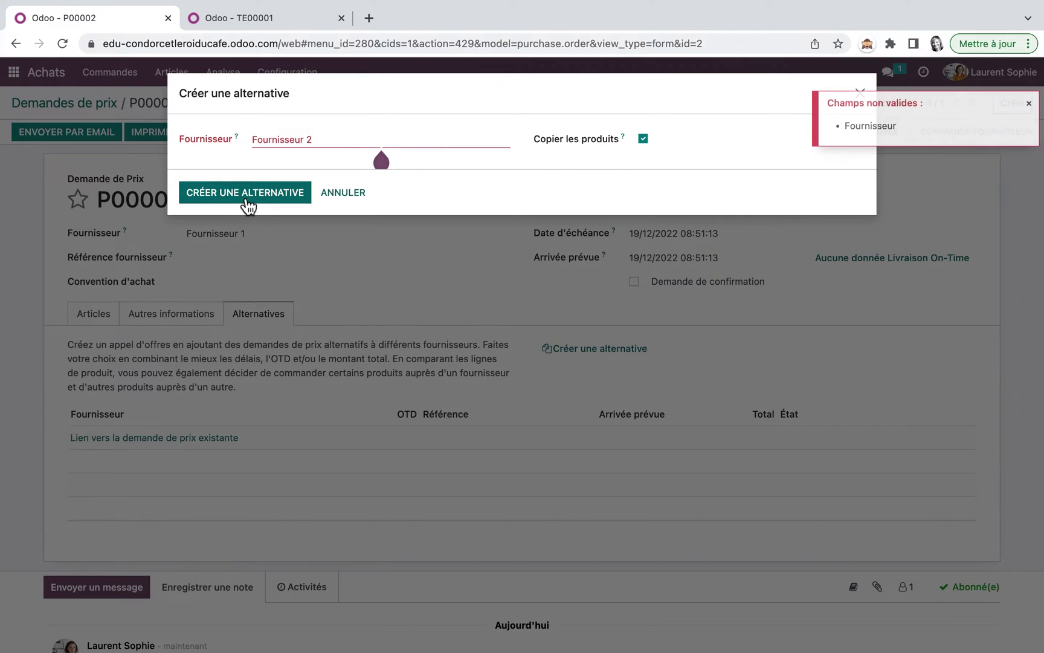
pyautogui.click(331, 145)
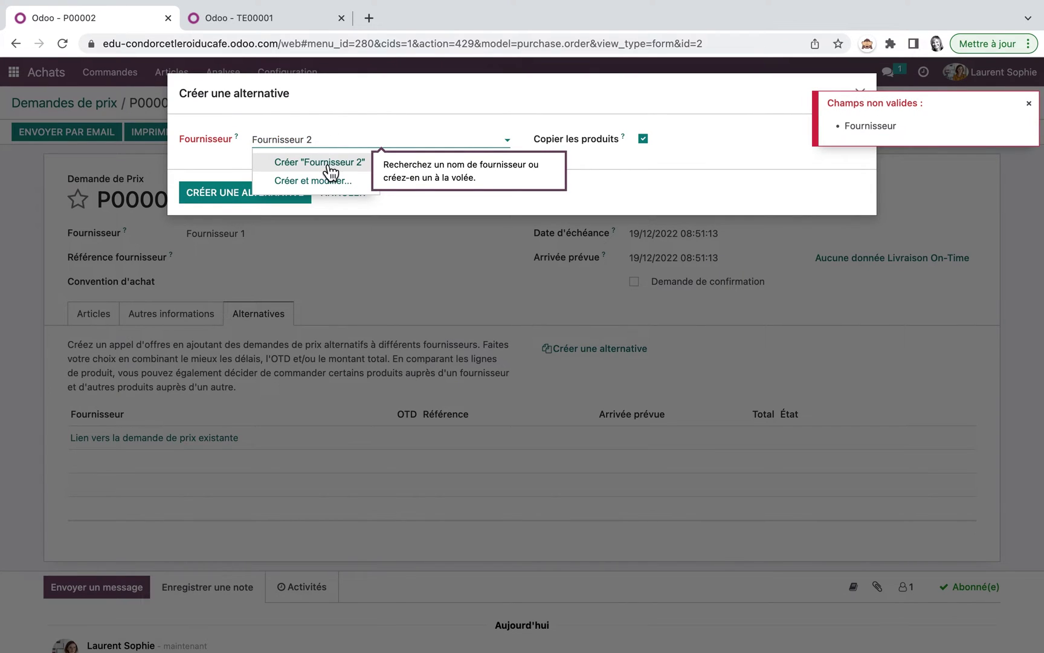
pyautogui.click(325, 163)
pyautogui.click(278, 190)
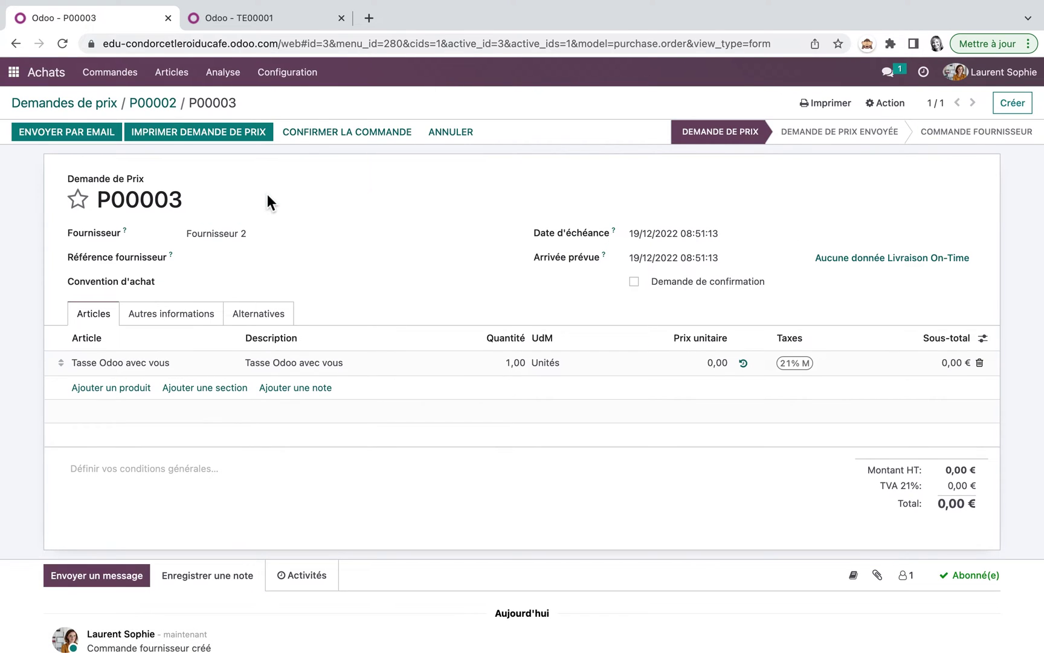
# Review the alternatives linked to the Fournisseur 2 request, and reopen that request from the list of requests for quotation
pyautogui.click(282, 318)
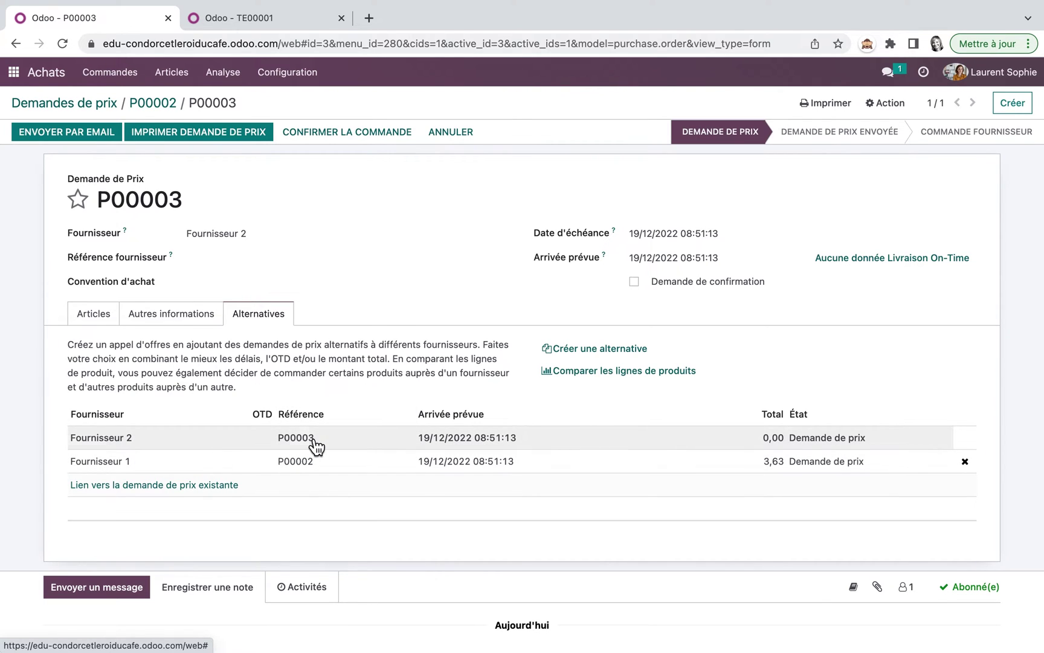
pyautogui.click(85, 110)
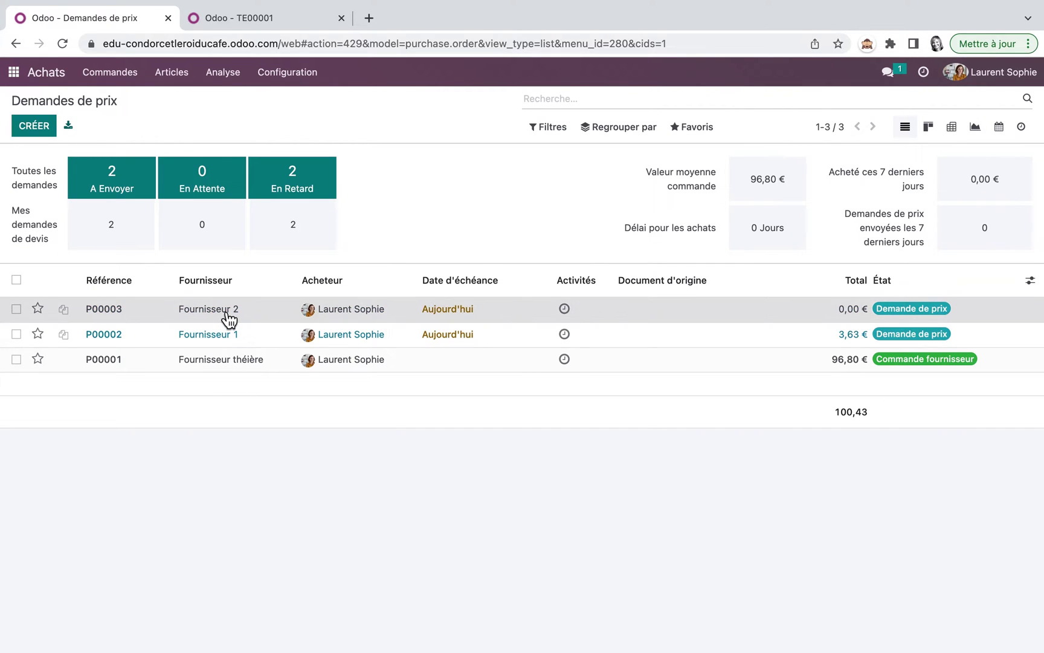
pyautogui.click(229, 319)
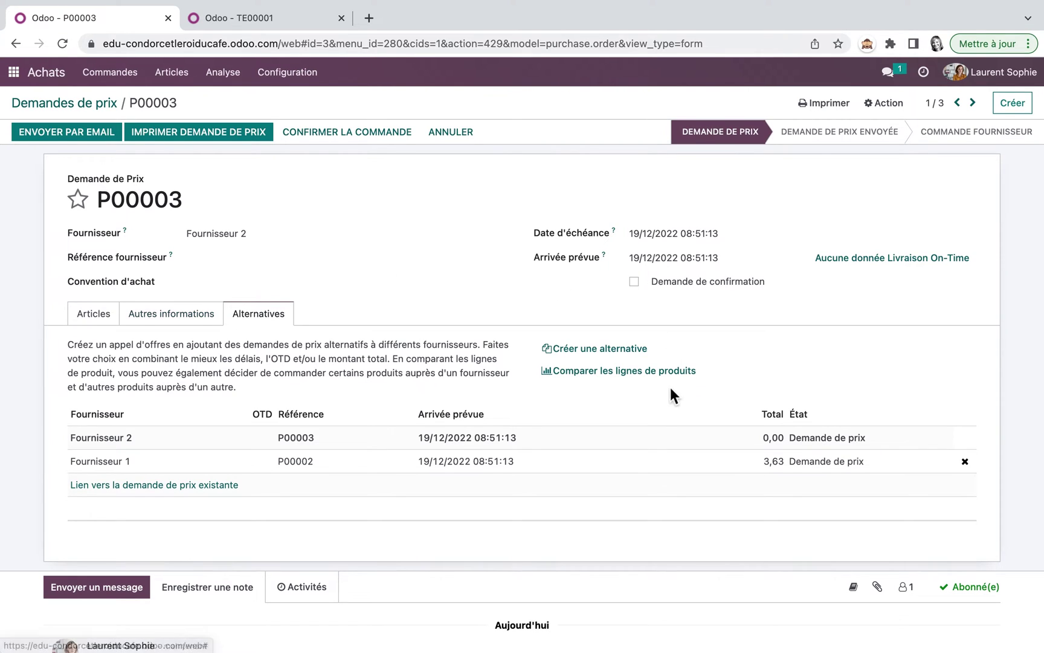
# Create another alternative request for the new supplier "Fournisseur 3", with the products copied
pyautogui.click(614, 350)
pyautogui.write('Fournisseur 3')
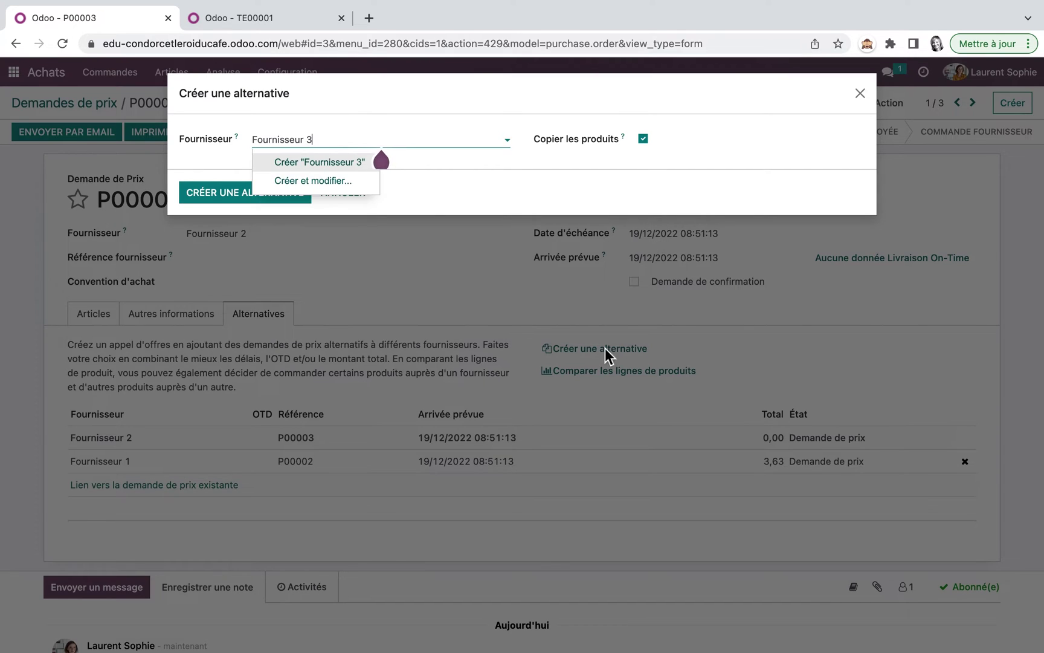
pyautogui.click(337, 162)
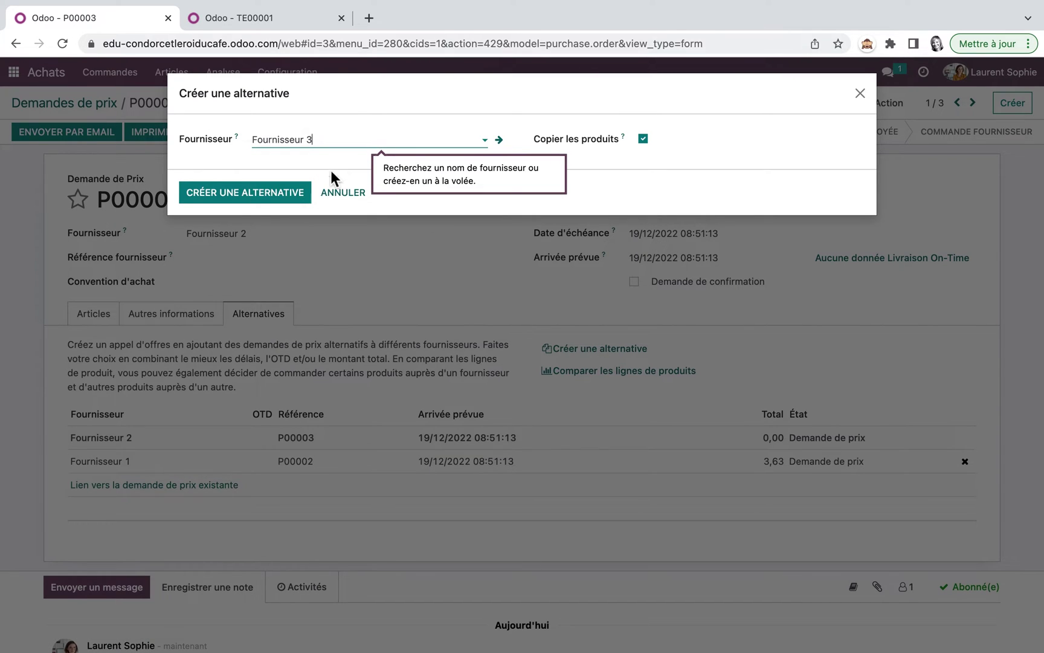
pyautogui.click(234, 195)
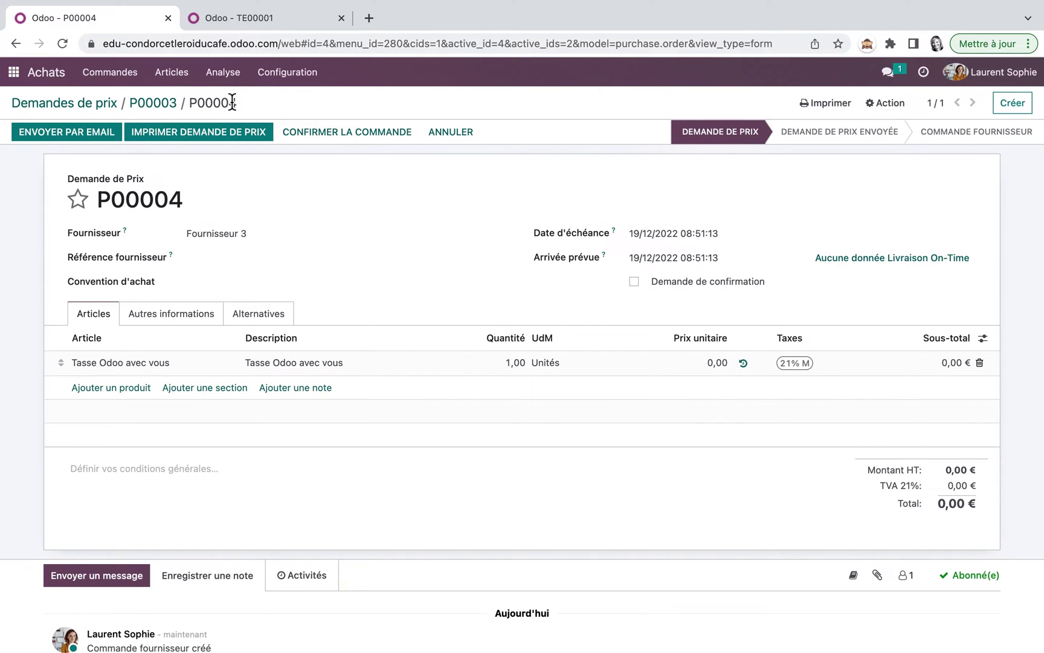
# Review the alternatives linked to the Fournisseur 1 request and return to the list of requests for quotation
pyautogui.click(67, 104)
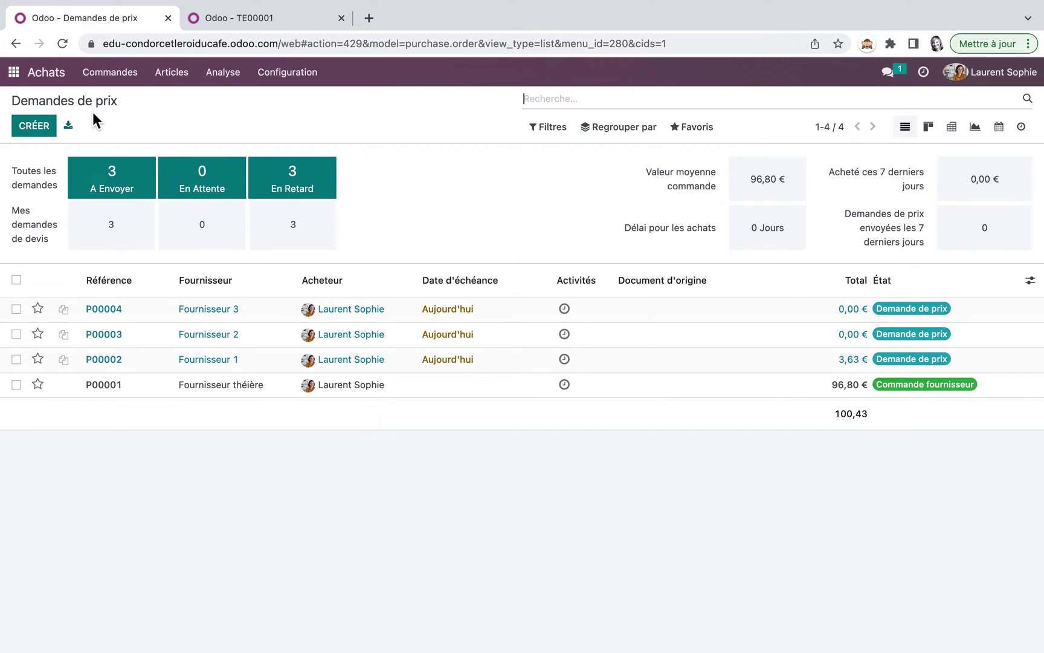
pyautogui.click(229, 364)
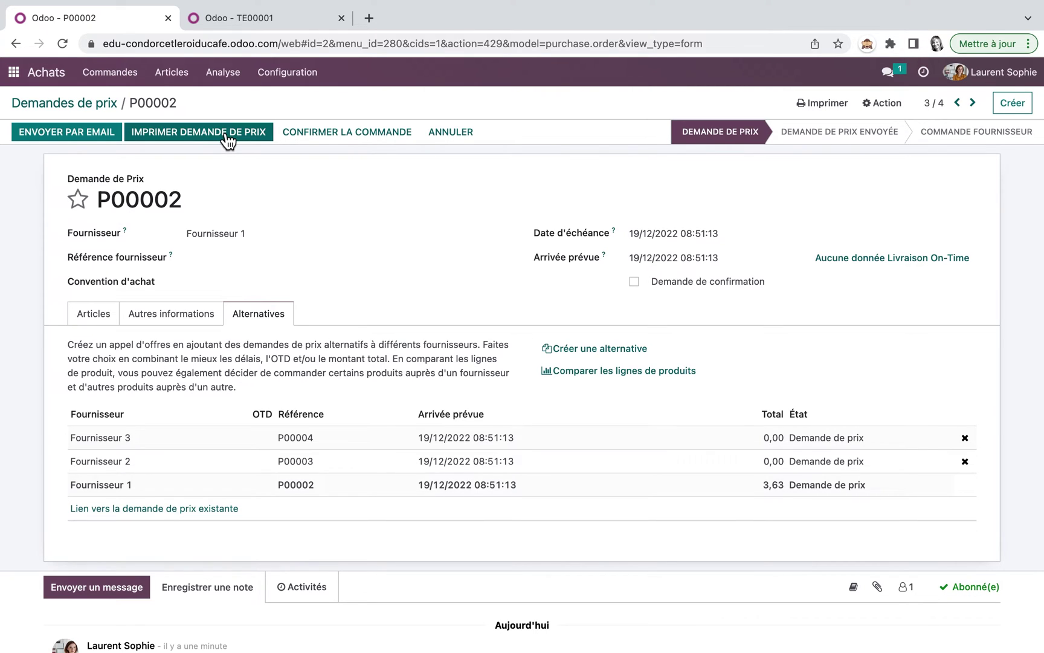
pyautogui.click(87, 103)
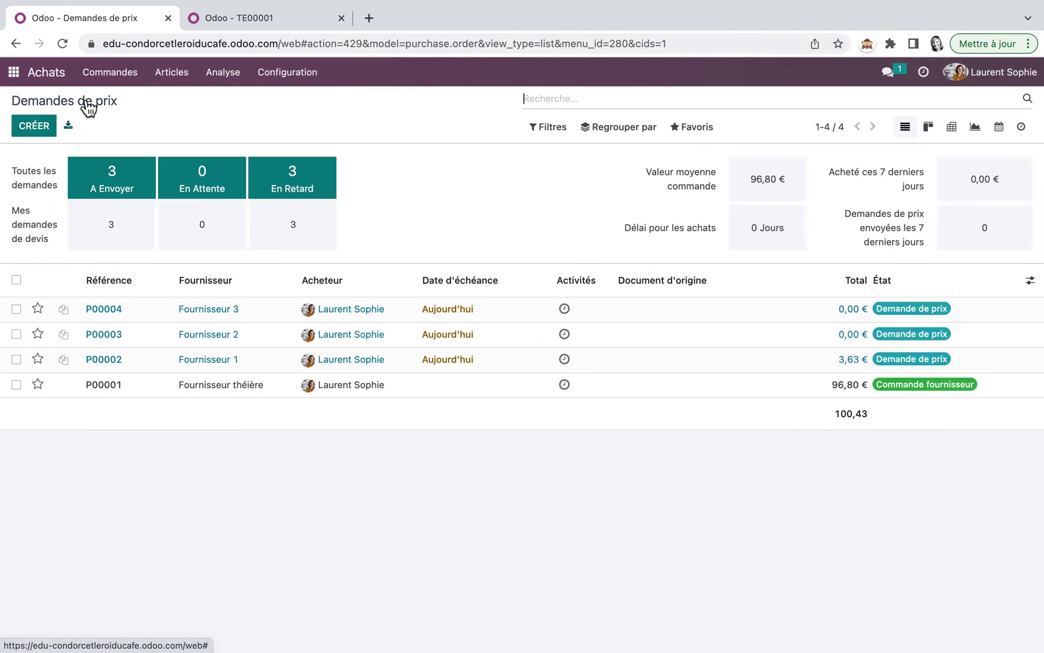
# Set the unit price of the "Tasse Odoo avec vous" line to 2 in the Fournisseur 2 request
pyautogui.click(363, 337)
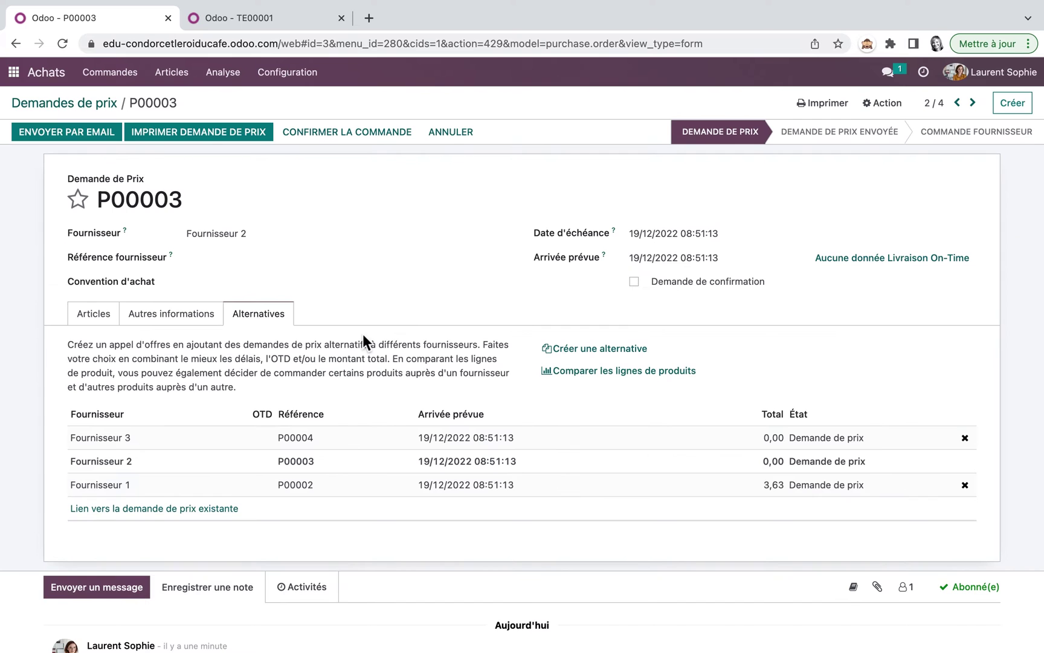
pyautogui.click(96, 315)
pyautogui.click(714, 366)
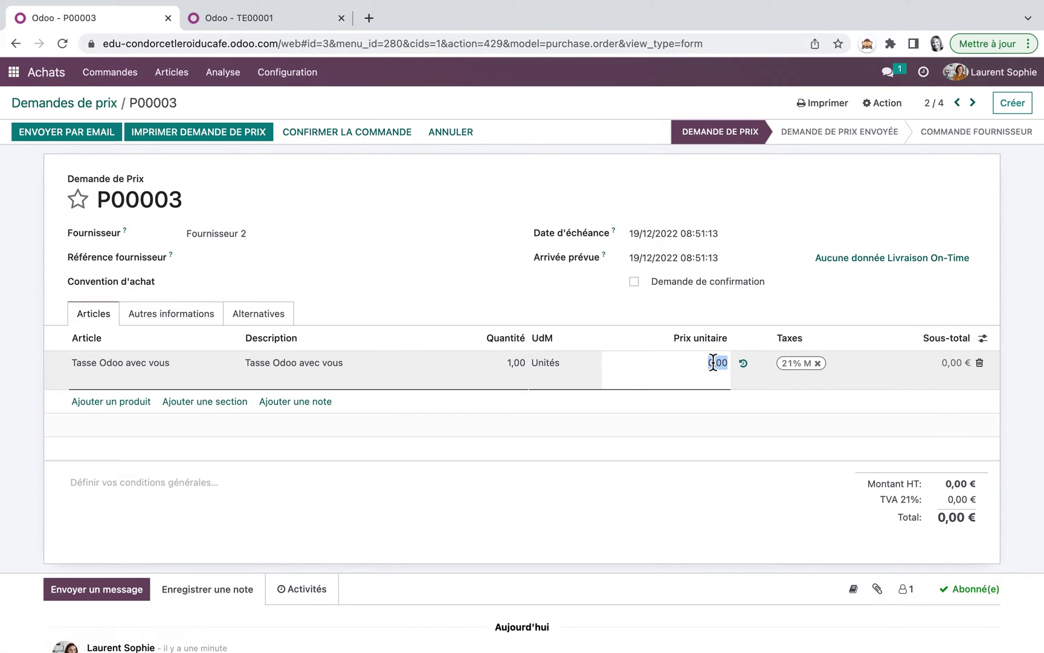
pyautogui.write('2')
pyautogui.press('Return')
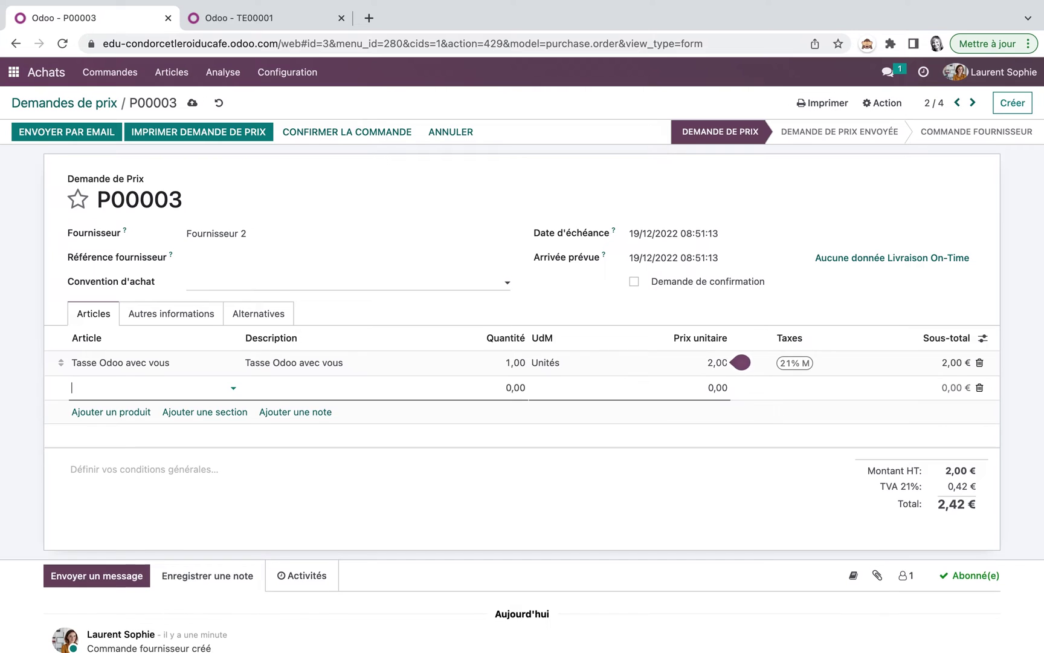
# Save the Fournisseur 2 request and set the unit price of "Tasse Odoo avec vous" to 2,50 in the Fournisseur 3 request
pyautogui.click(90, 106)
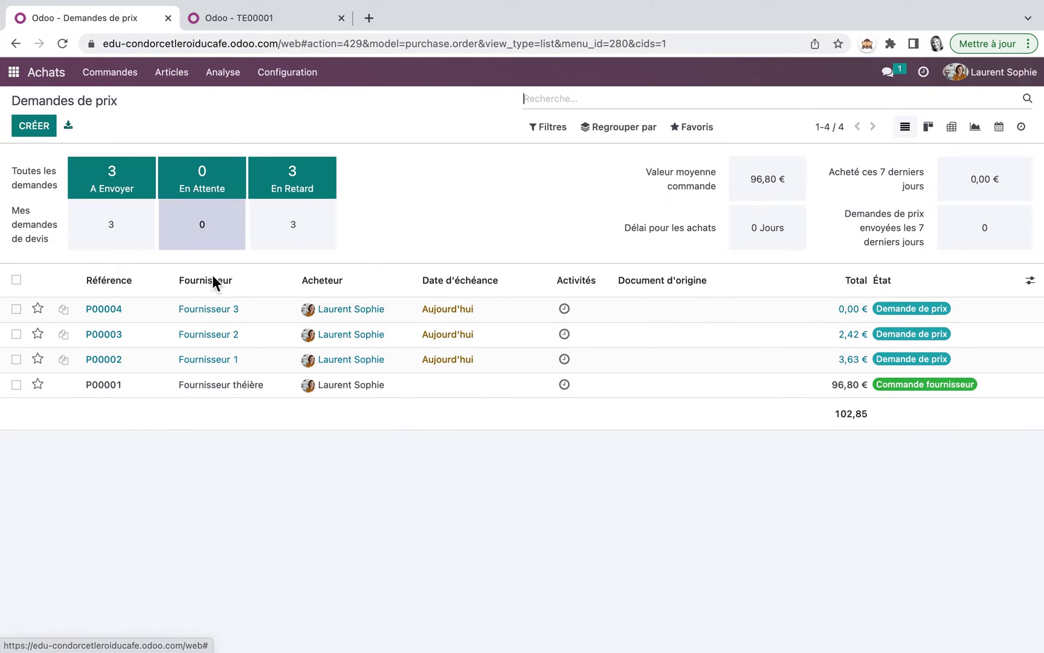
pyautogui.click(234, 315)
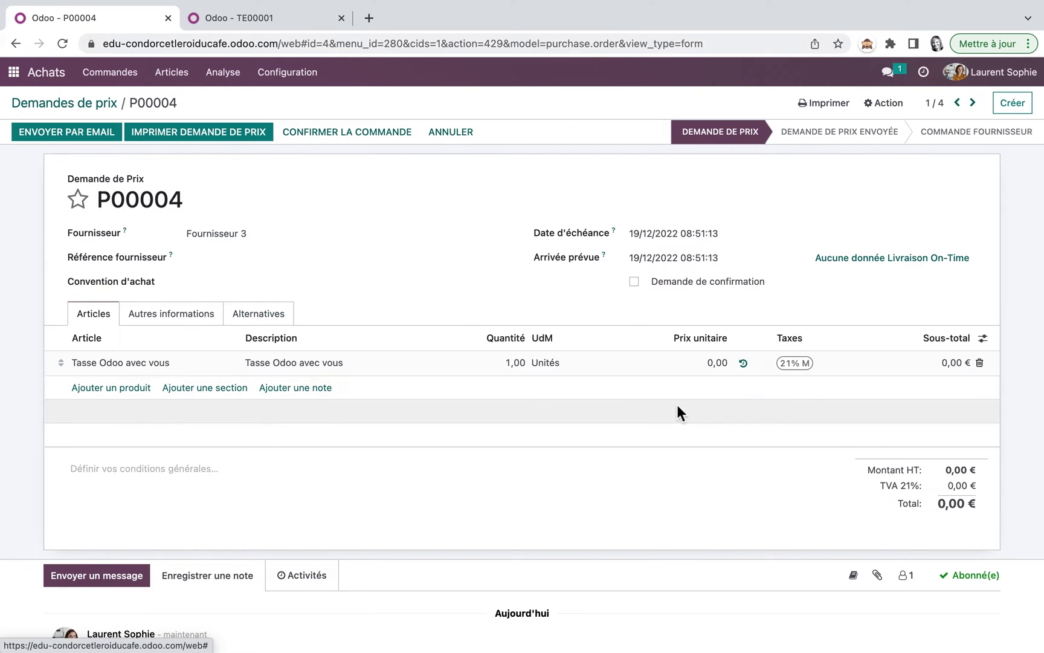
pyautogui.click(719, 364)
pyautogui.write('2,50')
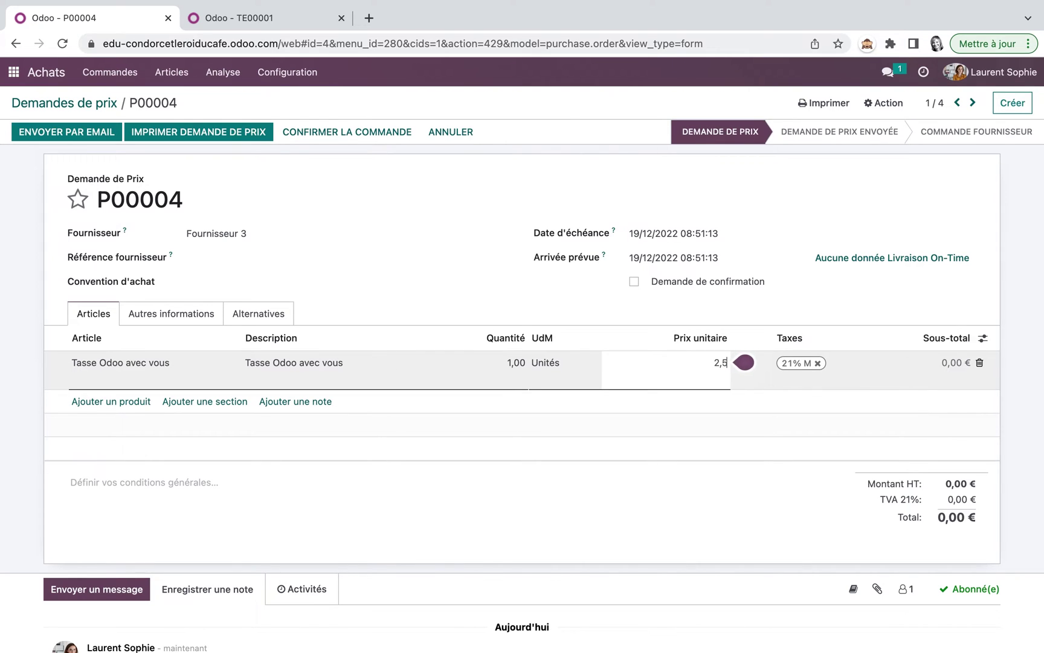
# Compare the product lines of the alternative requests and choose the Fournisseur 2 line for "Tasse Odoo avec vous"
pyautogui.click(277, 316)
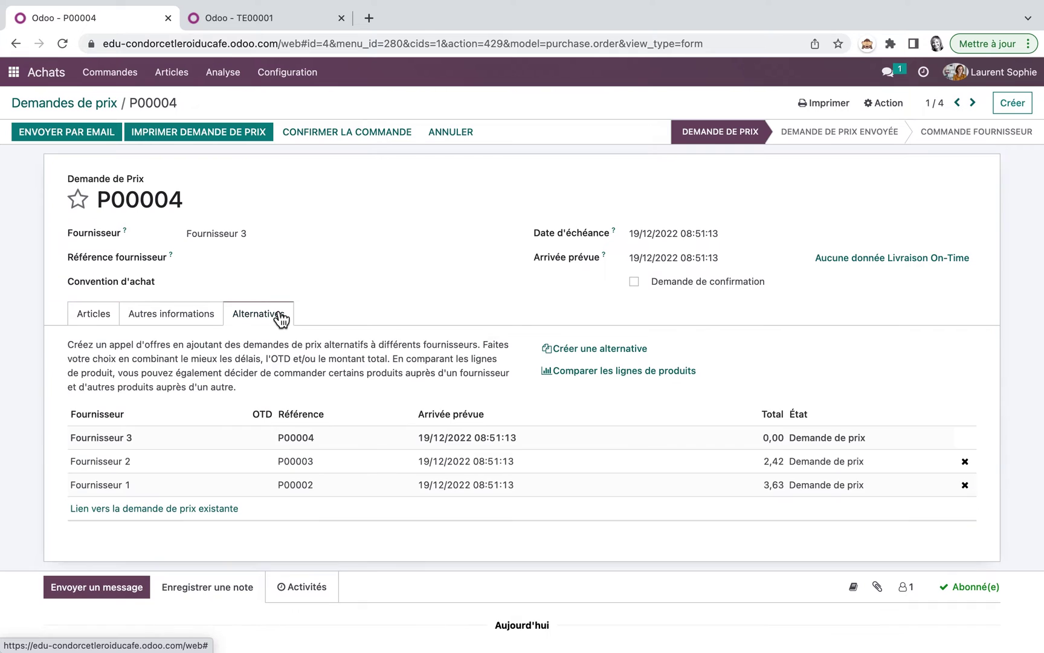
pyautogui.click(629, 371)
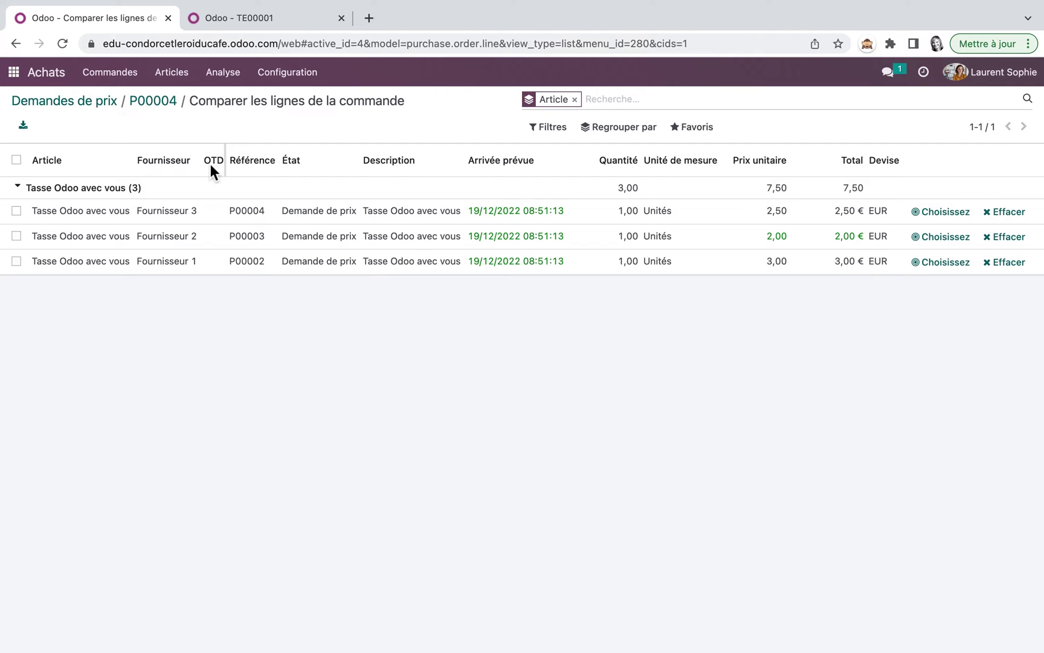
pyautogui.click(161, 102)
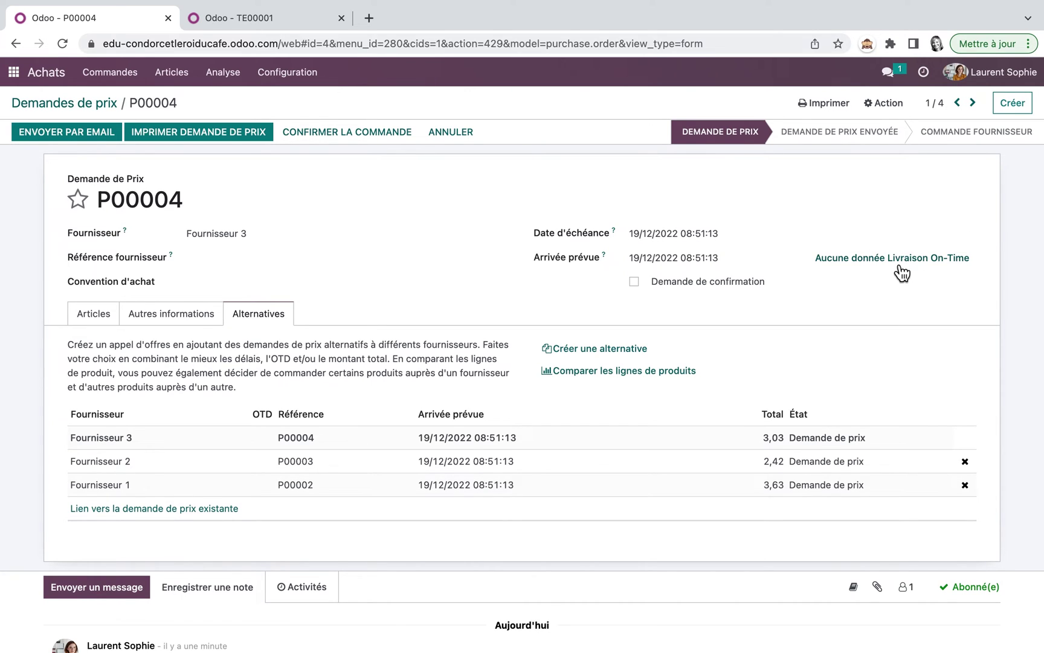
pyautogui.click(604, 370)
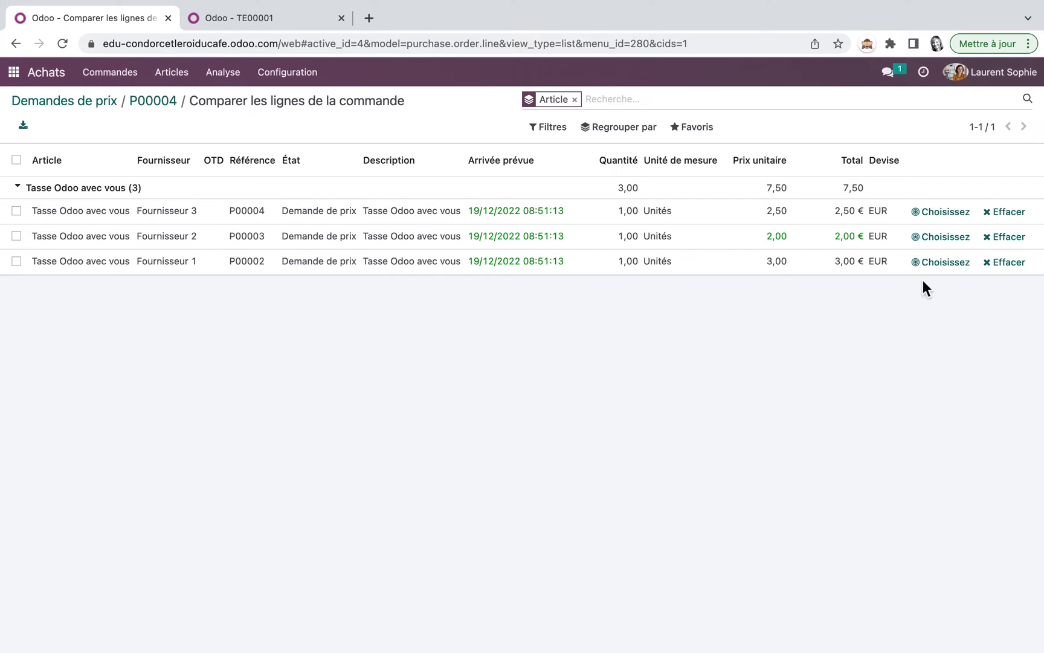
pyautogui.click(957, 241)
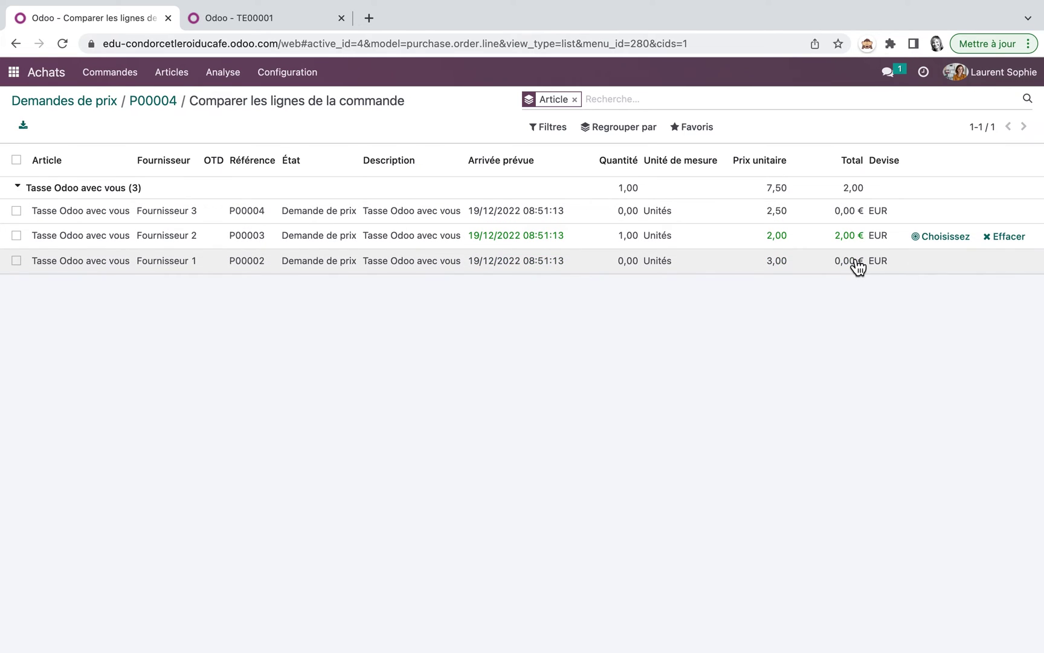
# Confirm the Fournisseur 2 request as a purchase order, cancelling its open alternatives, and return to the list of requests
pyautogui.click(73, 103)
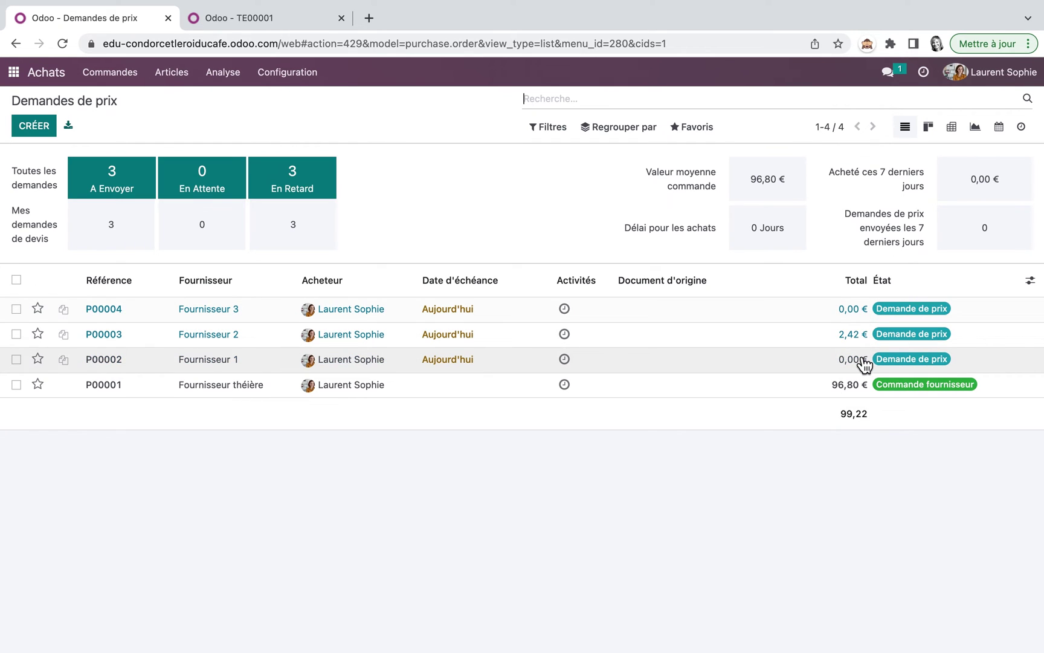
pyautogui.click(237, 339)
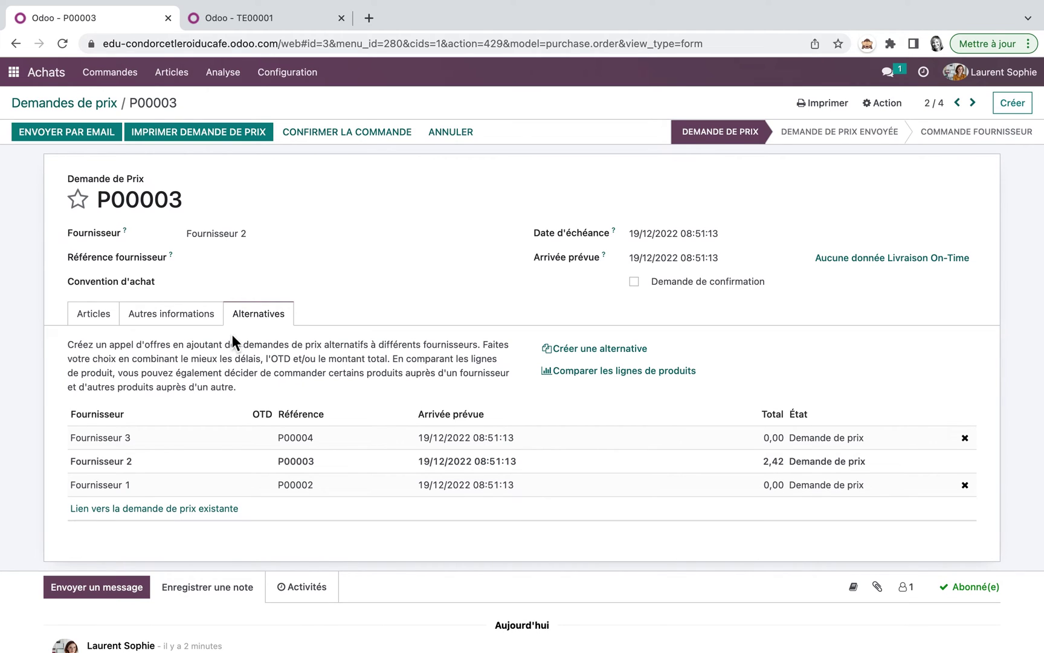
pyautogui.click(96, 316)
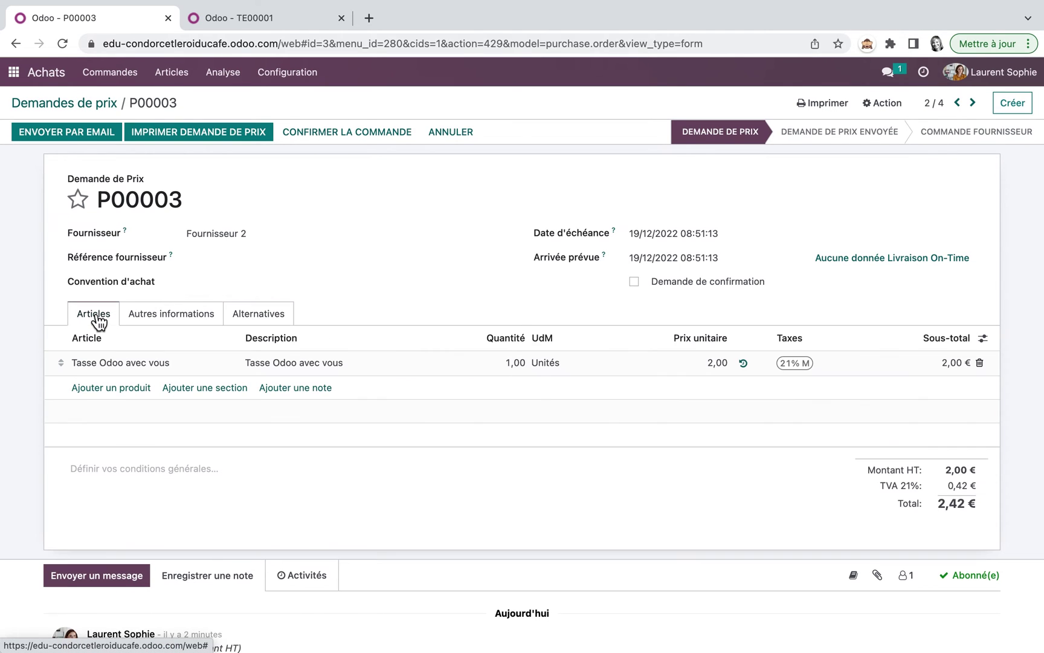
pyautogui.click(356, 133)
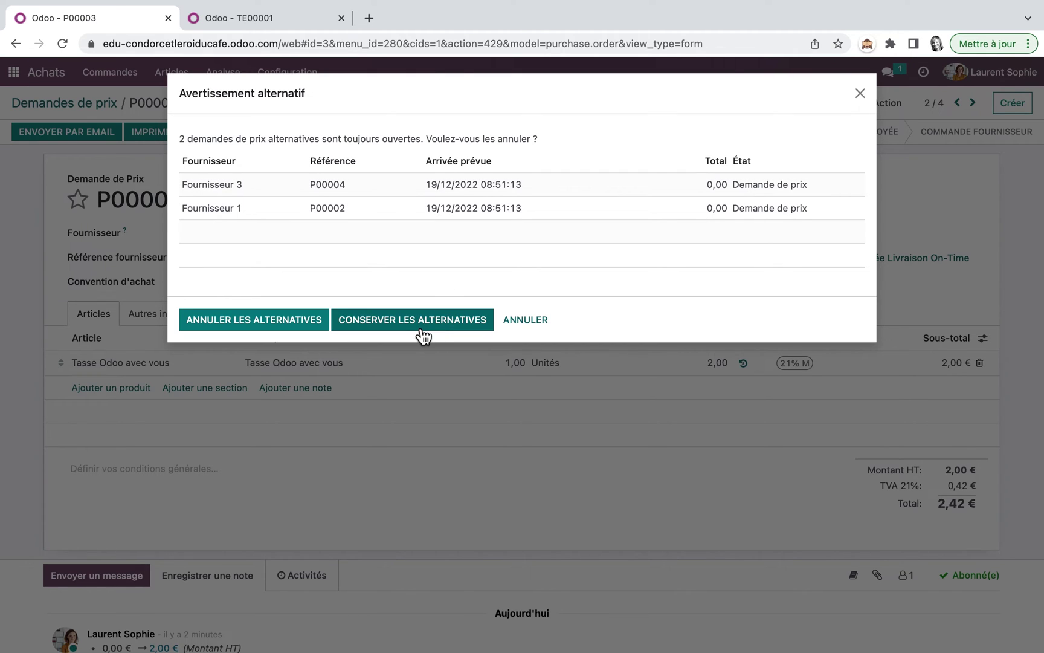
pyautogui.click(264, 320)
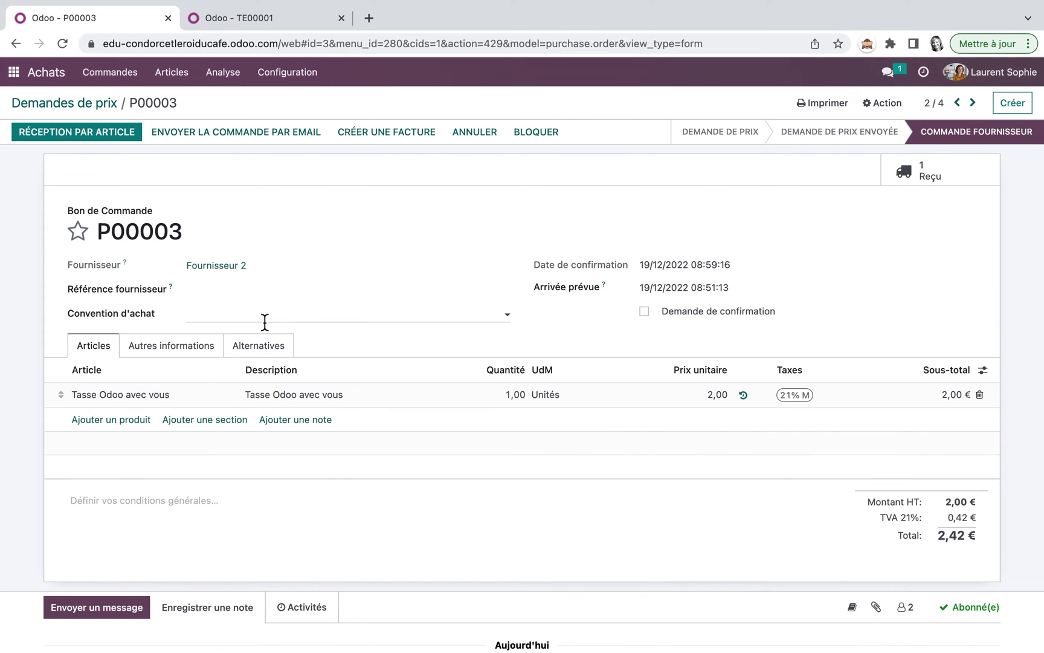
pyautogui.click(94, 103)
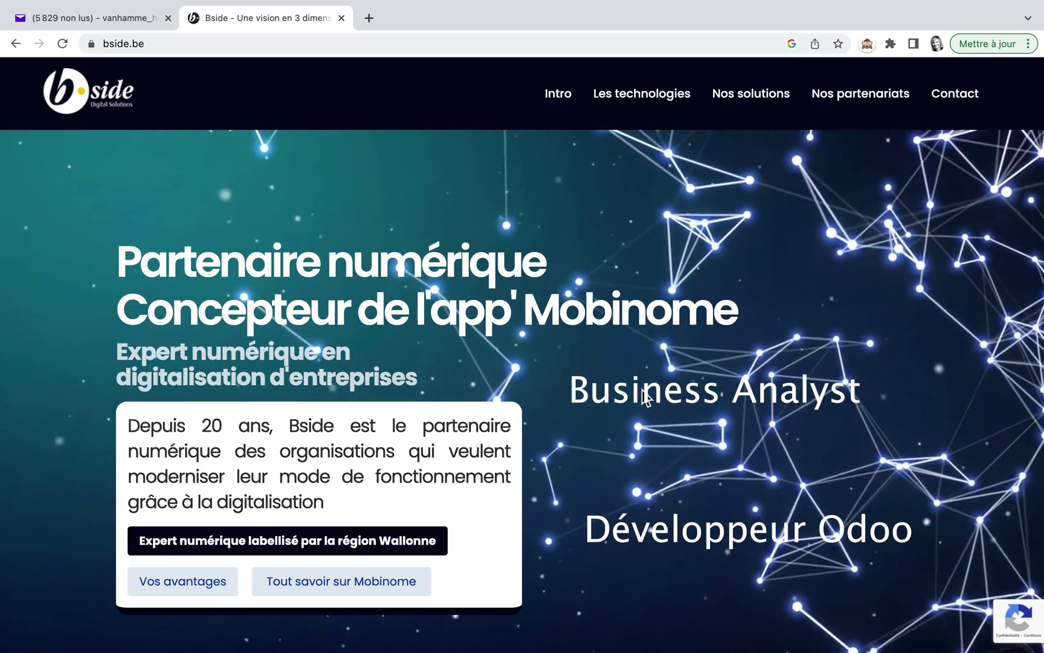
# Look through the bside.be home page, from the introduction and partner solutions down to the contact section
pyautogui.scroll(-5, 666, 454)
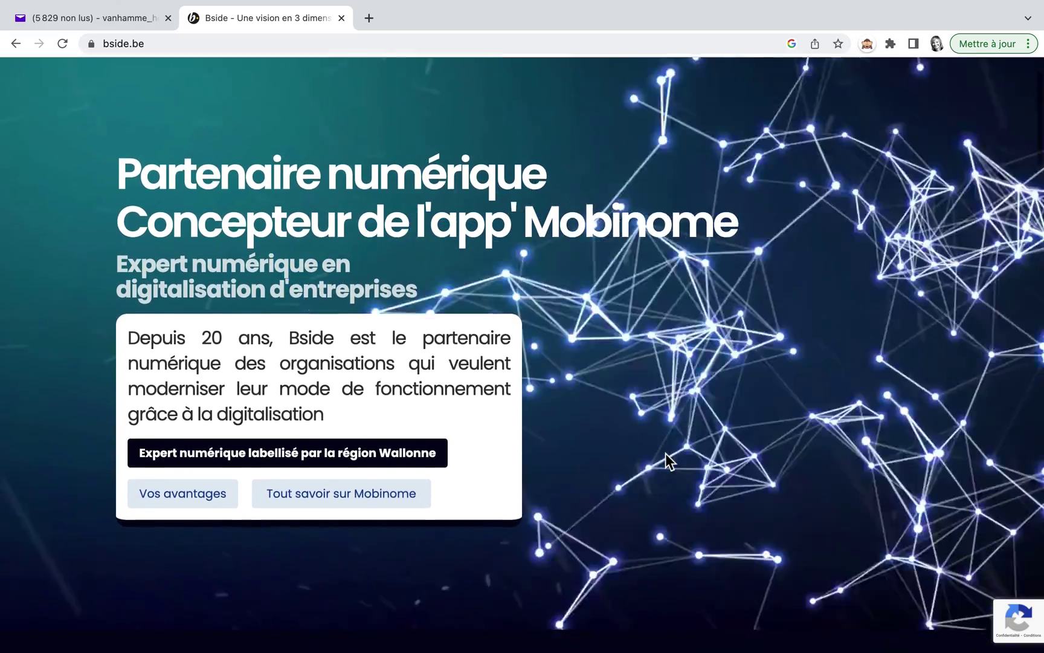
pyautogui.scroll(-7, 668, 460)
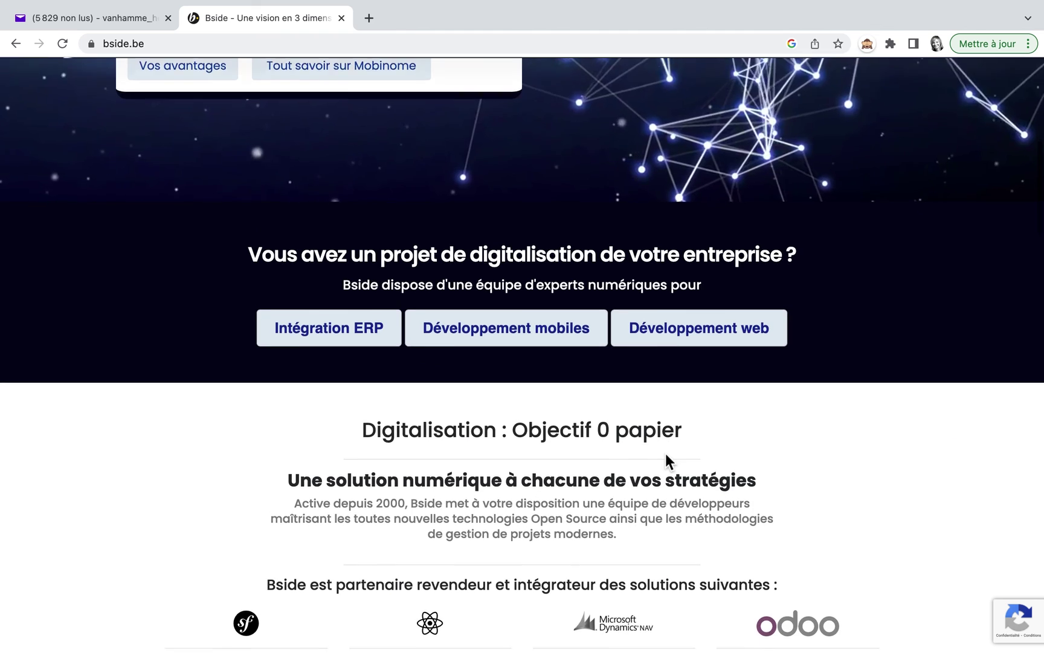
pyautogui.scroll(-2, 666, 455)
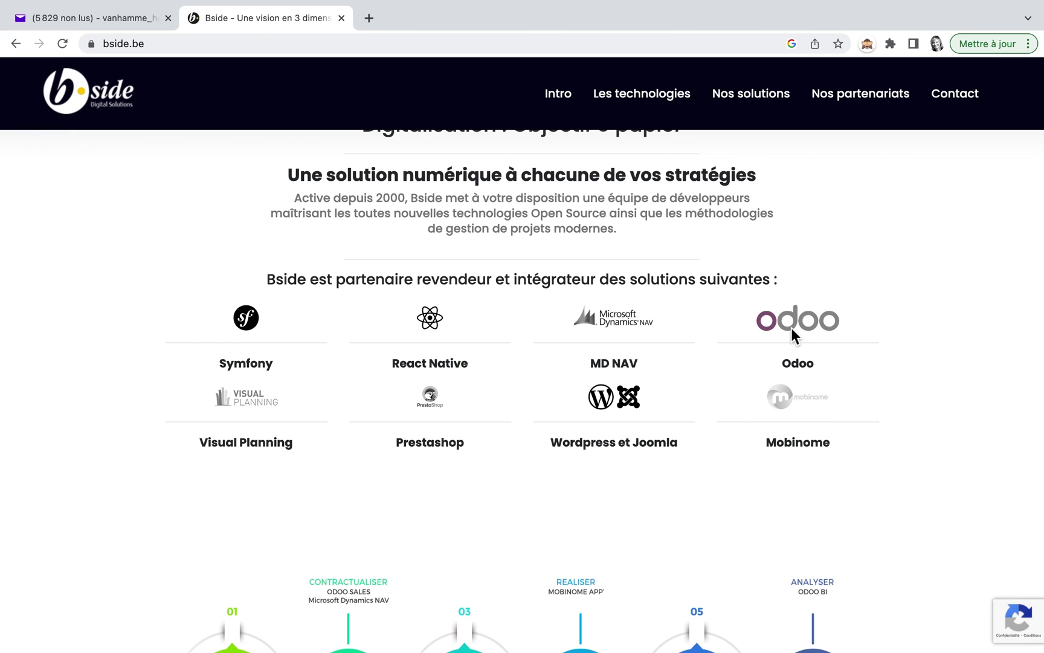
pyautogui.scroll(-5, 791, 328)
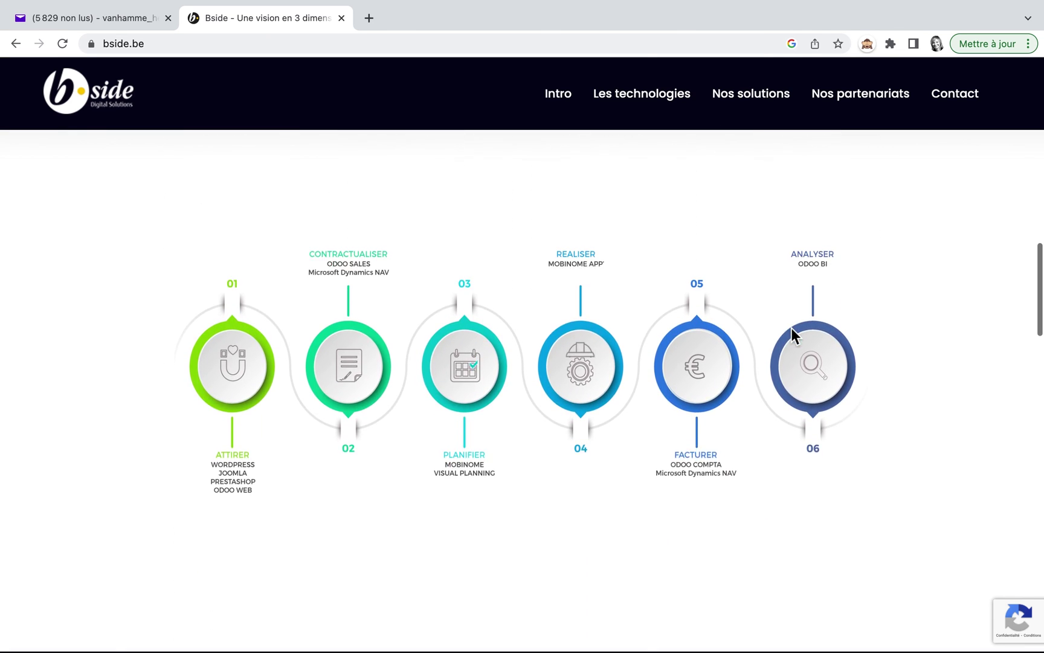
pyautogui.scroll(-15, 792, 327)
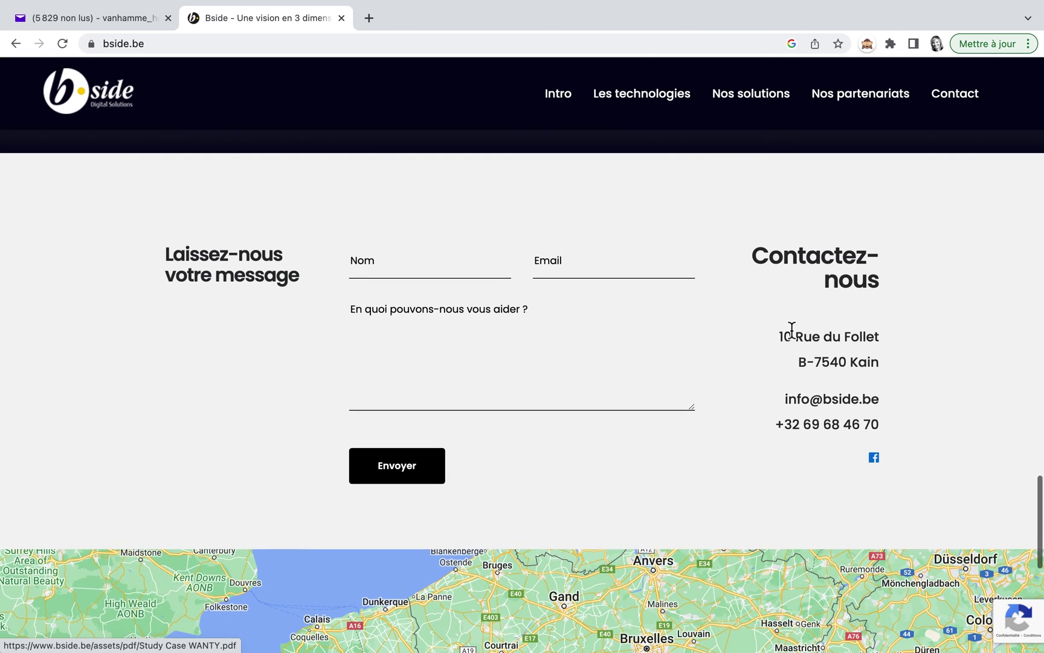